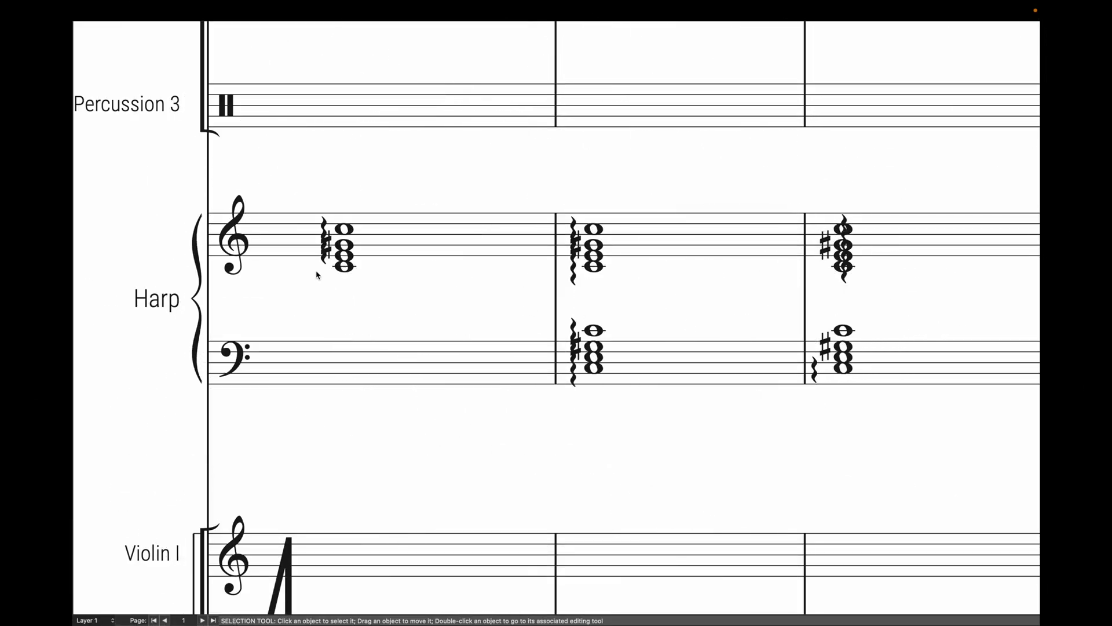
Step: Add a roll to the first harp chord in measure 1 using the 'roll' command
{"action": "left_click", "coordinate": [378, 245]}
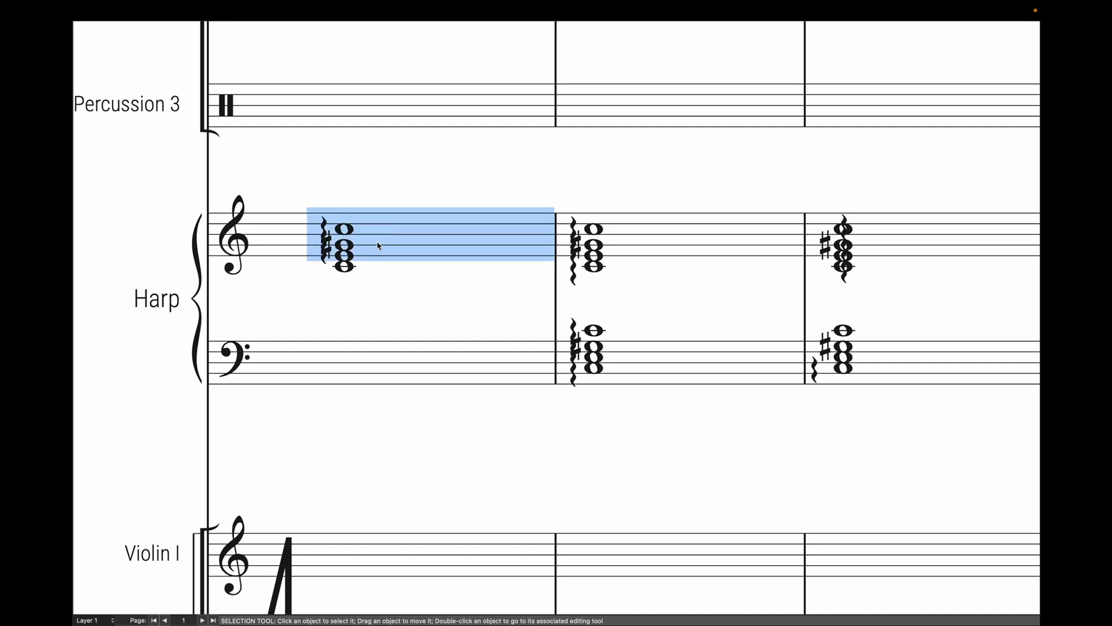
{"action": "key", "text": "ctrl+space"}
{"action": "type", "text": "roll"}
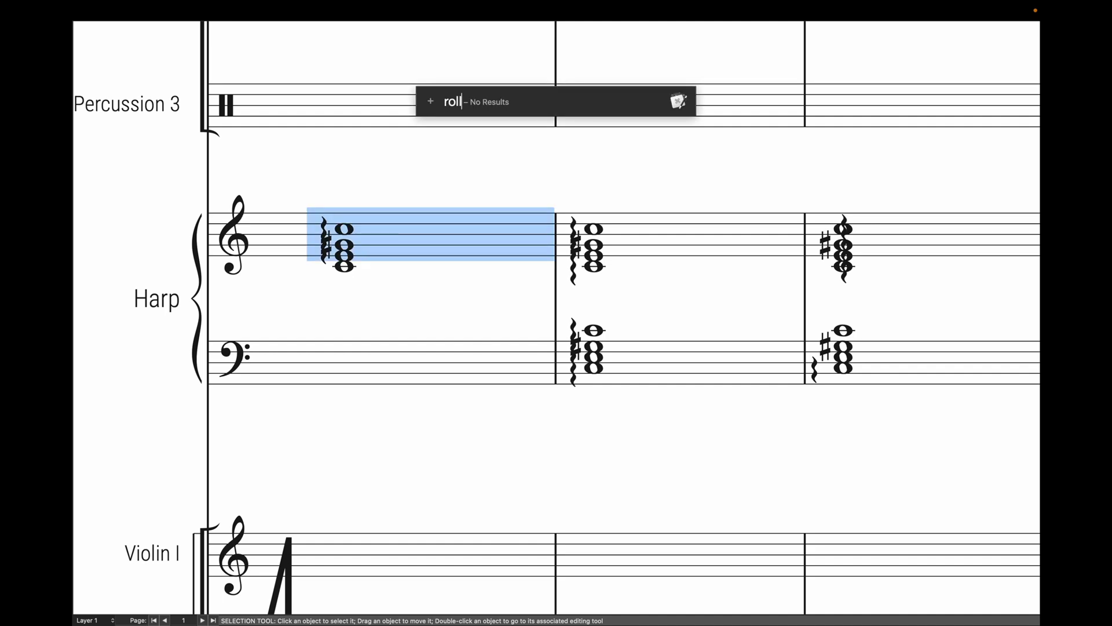
{"action": "key", "text": "Return"}
Step: Select both harp staves in measure 2 and add a cross-staff roll spanning them
{"action": "left_click", "coordinate": [384, 304]}
{"action": "left_click", "coordinate": [687, 240]}
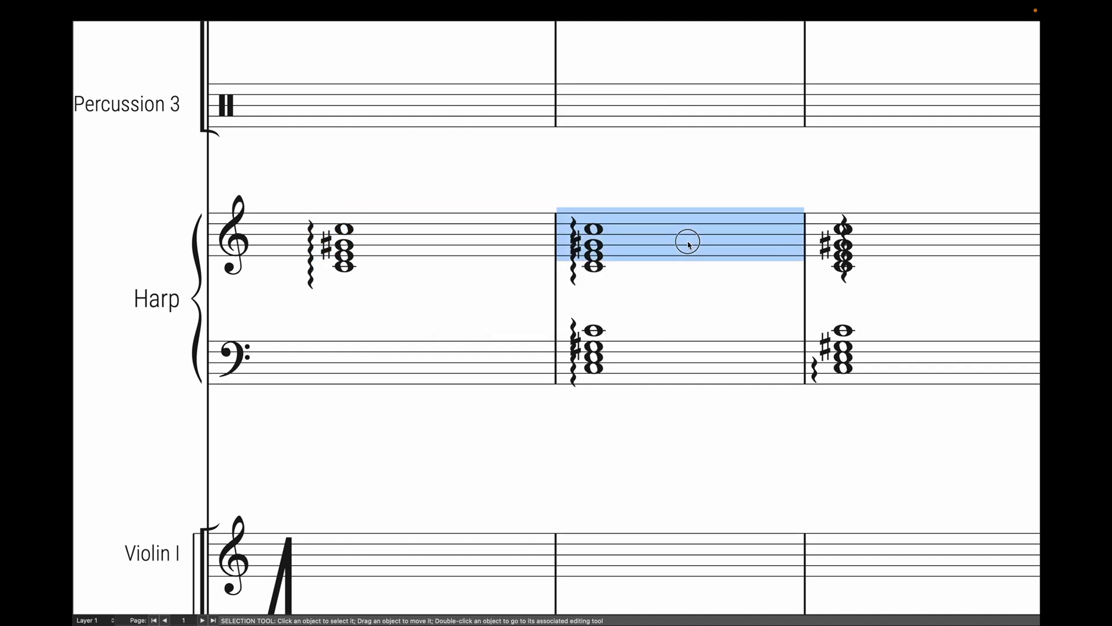
{"action": "left_click", "coordinate": [680, 373], "text": "shift"}
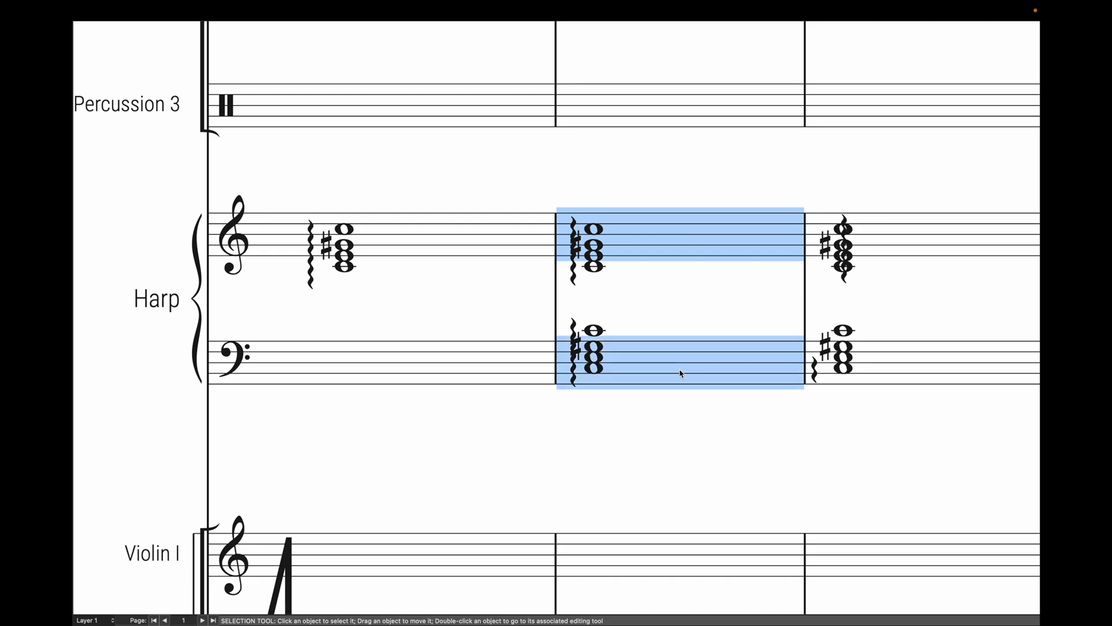
{"action": "key", "text": "ctrl+space"}
{"action": "type", "text": "roll"}
{"action": "key", "text": "Return"}
Step: Drag the measure 3 bass roll upward
{"action": "scroll", "coordinate": [681, 373], "scroll_direction": "right", "scroll_amount": 2}
{"action": "key", "text": "Escape"}
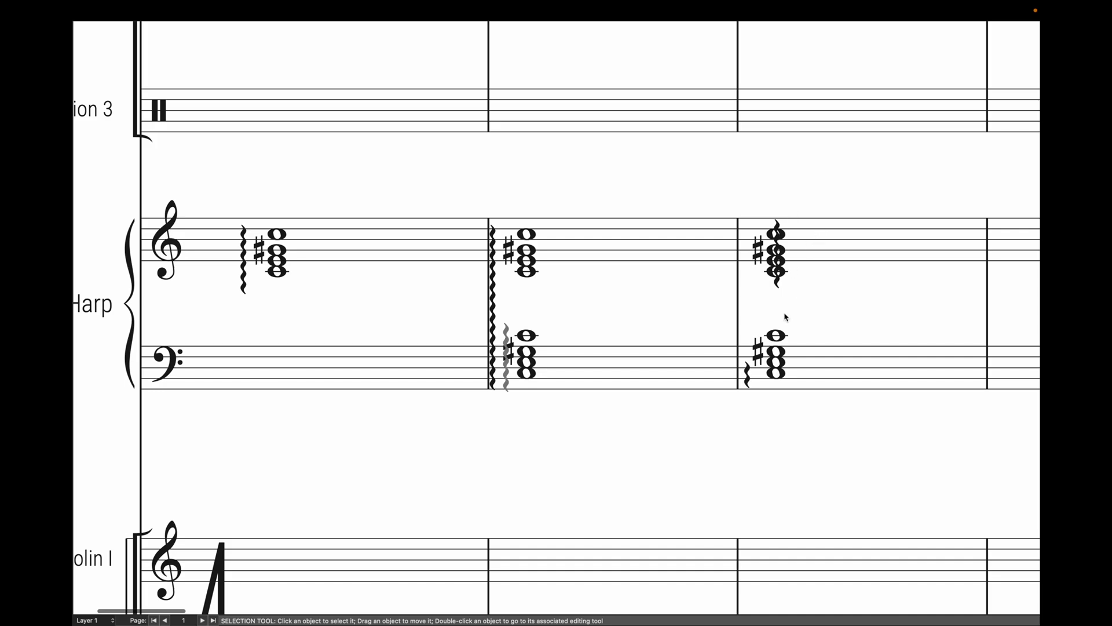
{"action": "left_click_drag", "start_coordinate": [748, 378], "coordinate": [753, 326]}
Step: Add one roll spanning both harp staves in measure 3, then nudge the leftover rolls into place
{"action": "left_click", "coordinate": [813, 339]}
{"action": "left_click", "coordinate": [801, 234]}
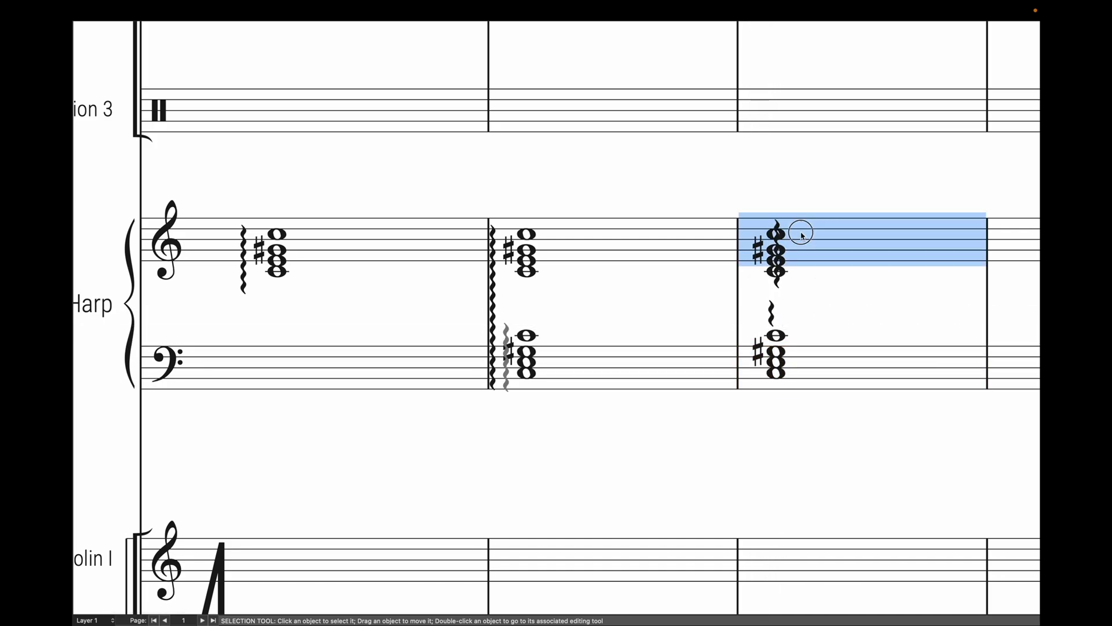
{"action": "left_click", "coordinate": [827, 358], "text": "shift"}
{"action": "key", "text": "super+space"}
{"action": "type", "text": "ro"}
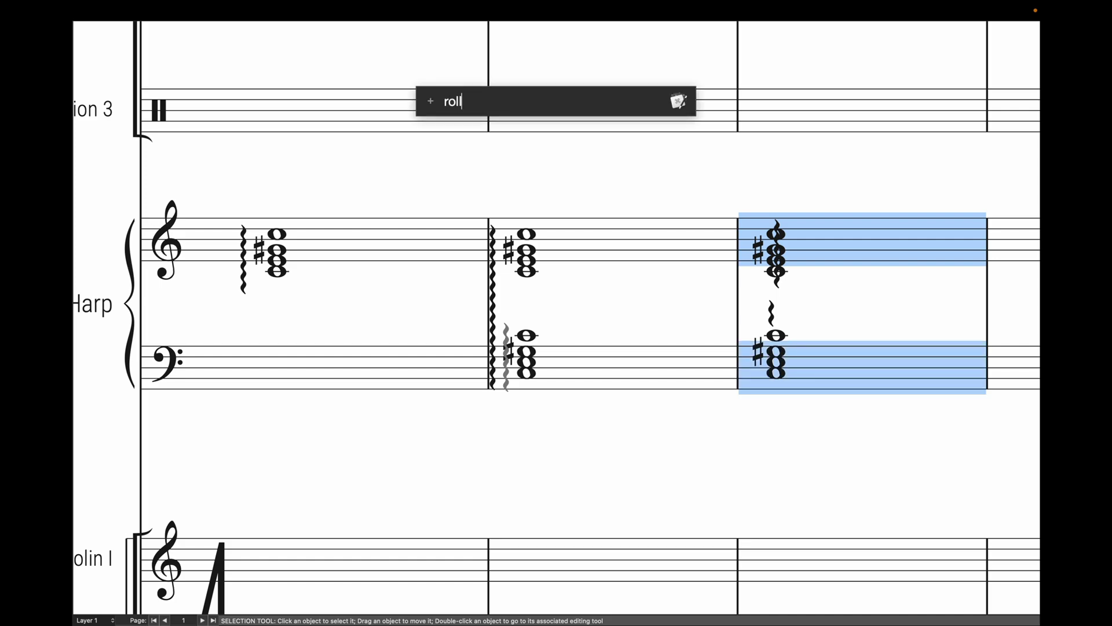
{"action": "key", "text": "Return"}
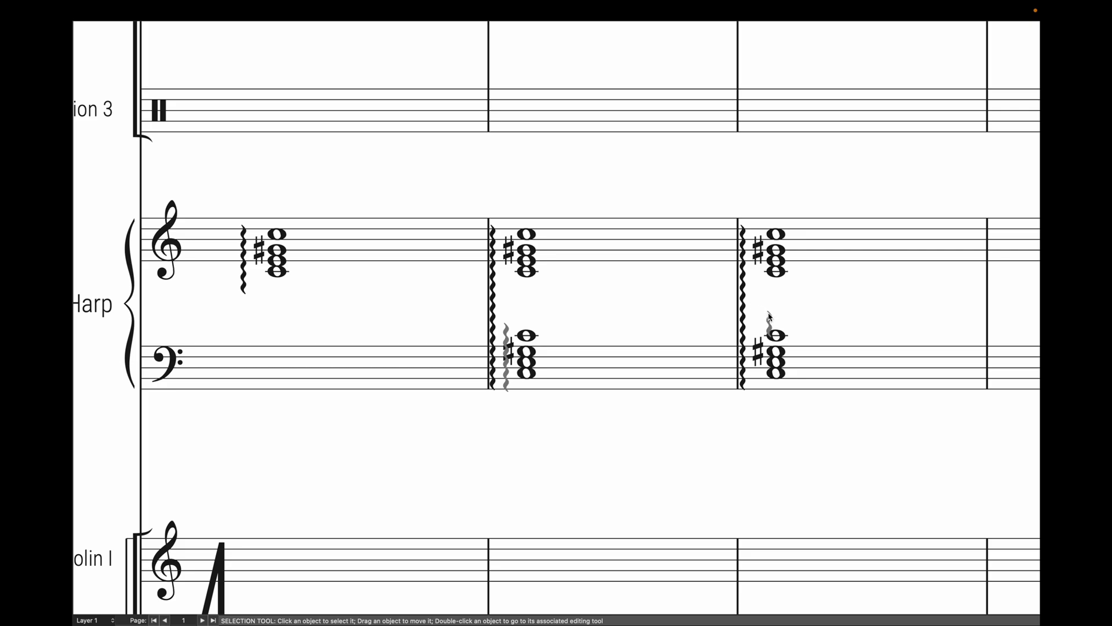
{"action": "mouse_move", "coordinate": [771, 313]}
{"action": "left_mouse_down"}
{"action": "mouse_move", "coordinate": [782, 315]}
{"action": "mouse_move", "coordinate": [768, 318]}
{"action": "left_mouse_up"}
{"action": "left_click_drag", "start_coordinate": [506, 347], "coordinate": [498, 336]}
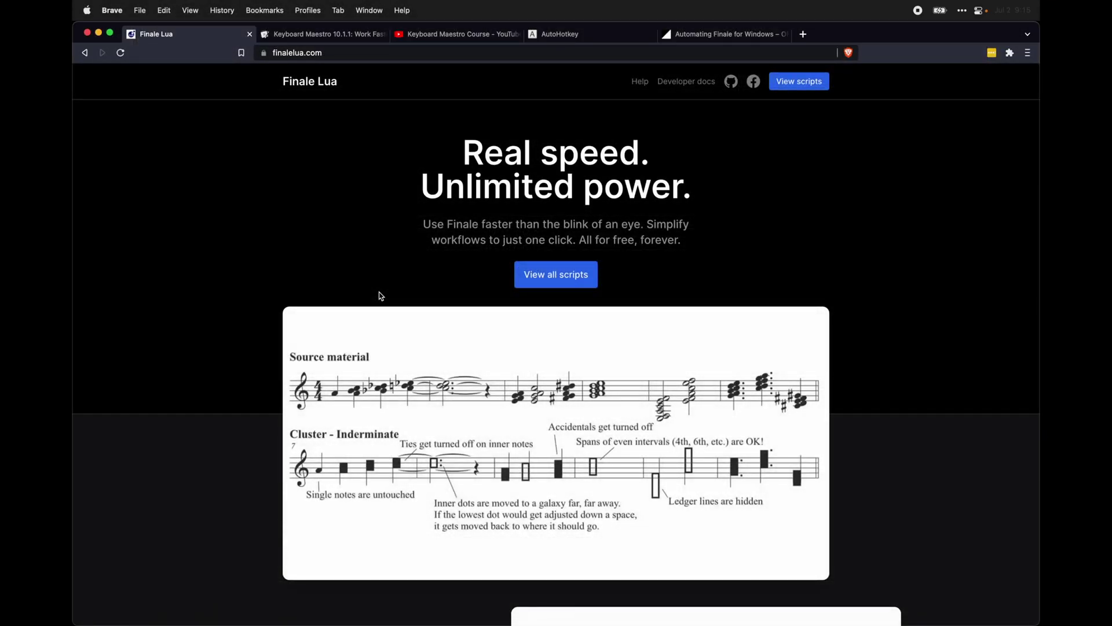
Step: Scroll through finalelua.com's feature sections down to the 'By Finale users, for Finale users' banner
{"action": "scroll", "coordinate": [380, 296], "scroll_direction": "down", "scroll_amount": 5}
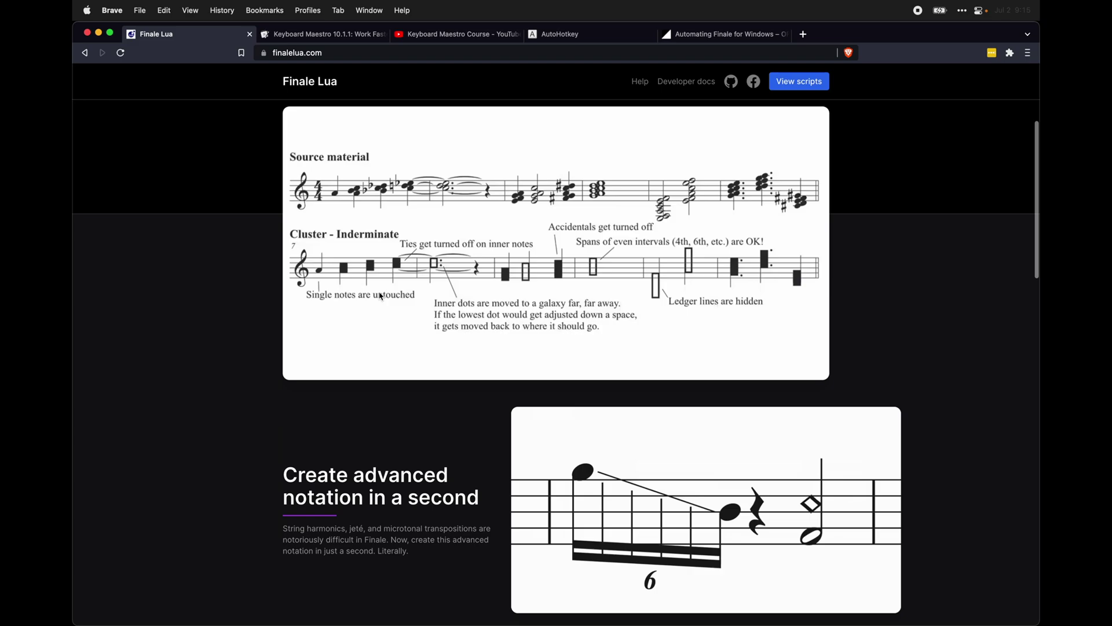
{"action": "scroll", "coordinate": [380, 296], "scroll_direction": "down", "scroll_amount": 4}
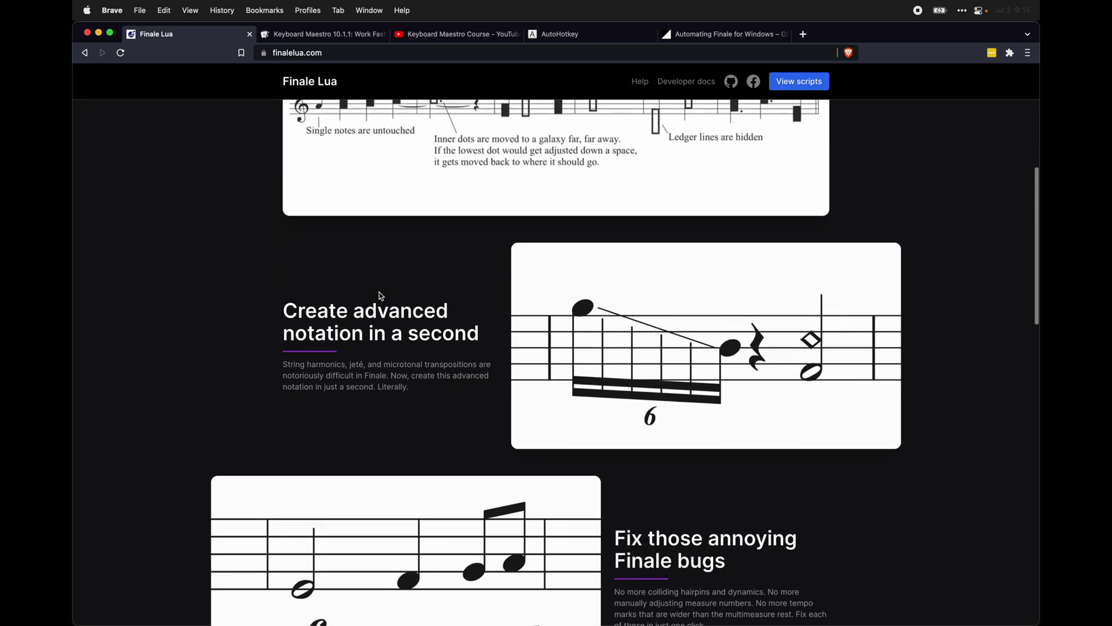
{"action": "scroll", "coordinate": [381, 296], "scroll_direction": "down", "scroll_amount": 3}
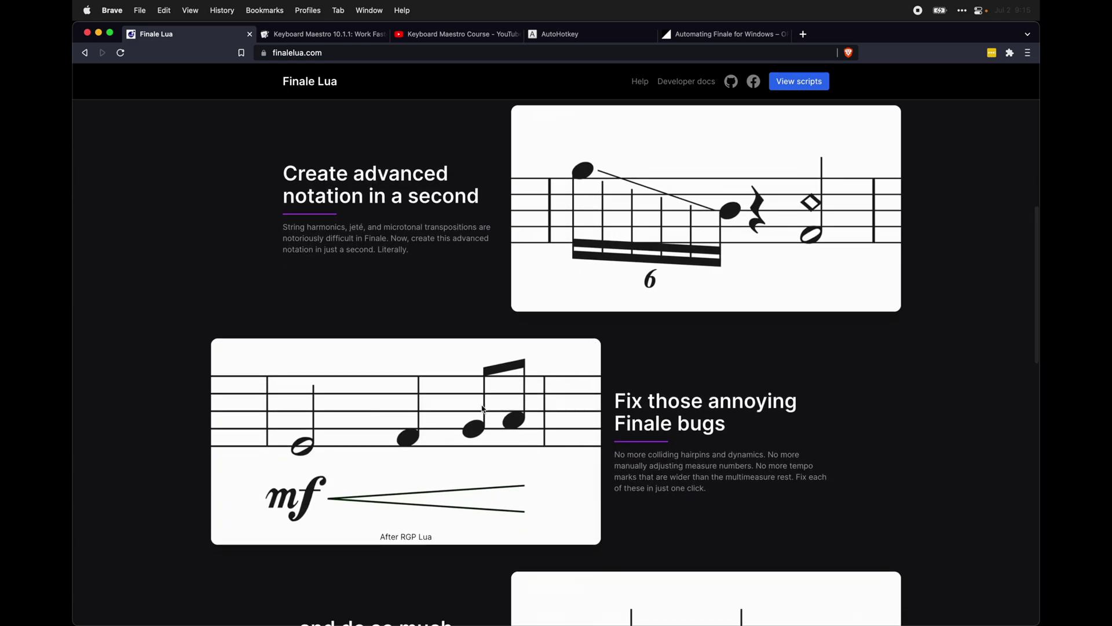
{"action": "scroll", "coordinate": [474, 419], "scroll_direction": "down", "scroll_amount": 2}
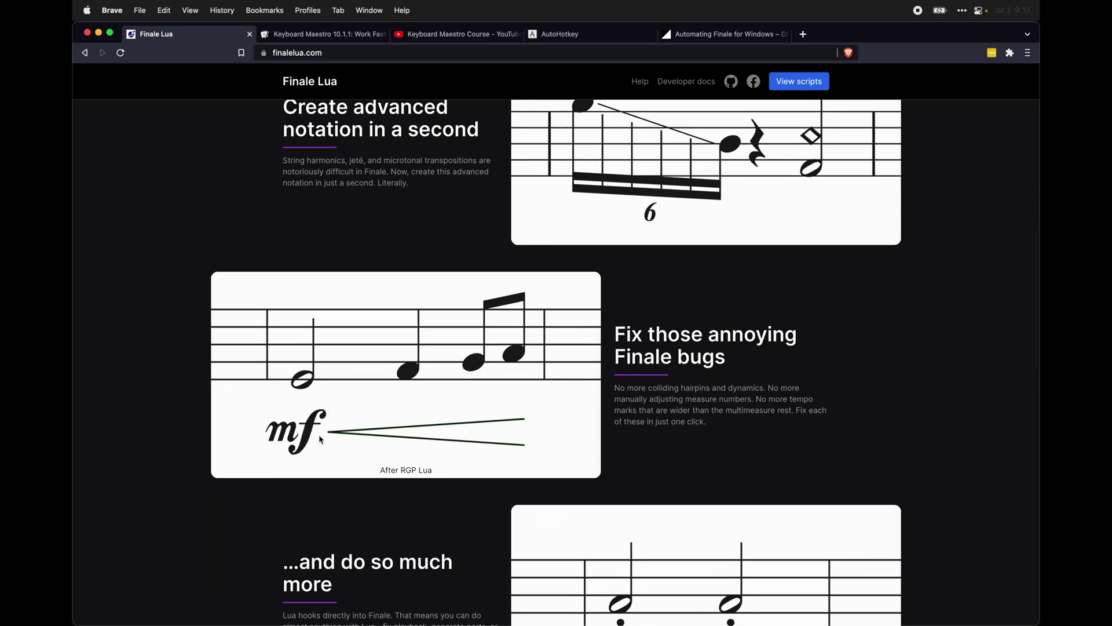
{"action": "scroll", "coordinate": [327, 439], "scroll_direction": "down", "scroll_amount": 5}
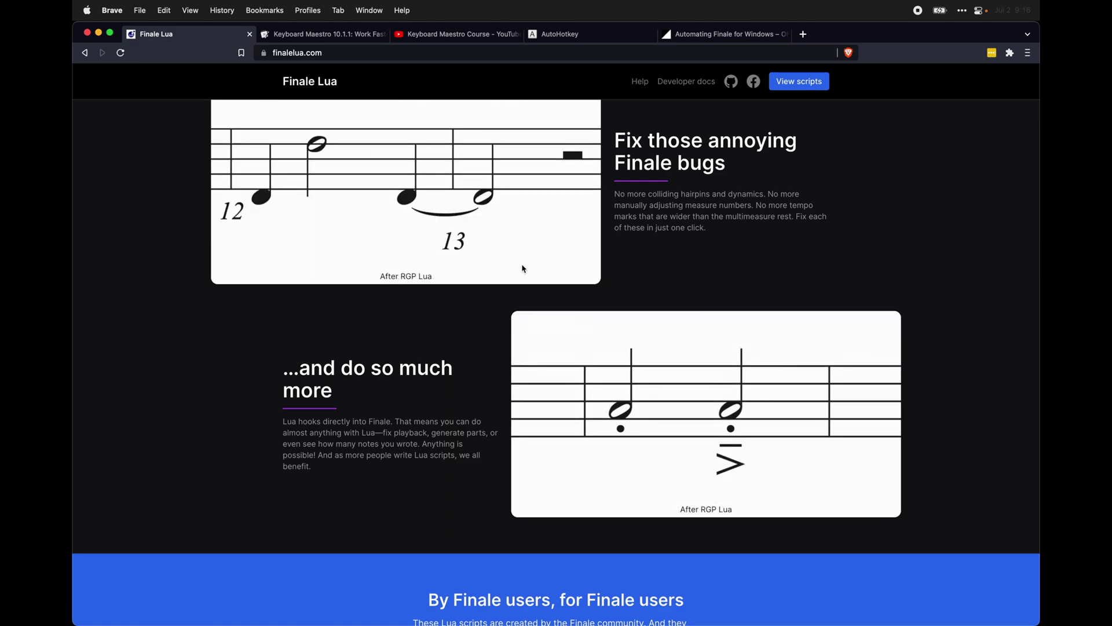
Step: Under Help > Install plugin, choose macOS, Finale 26 or later, and RGP Lua (recommended)
{"action": "left_click", "coordinate": [333, 53]}
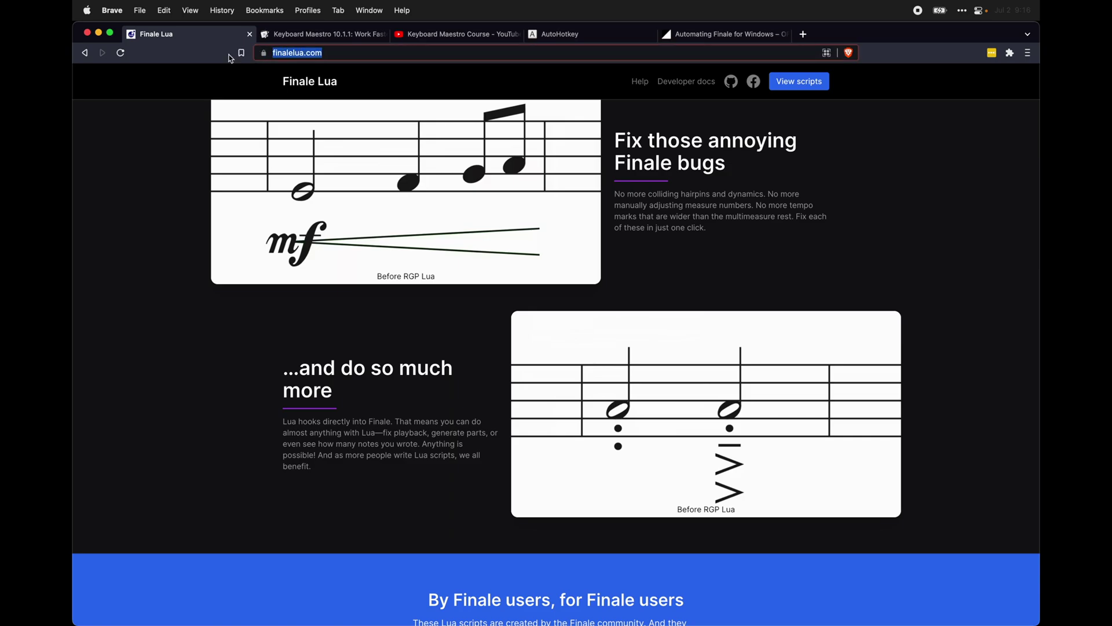
{"action": "left_click", "coordinate": [577, 98]}
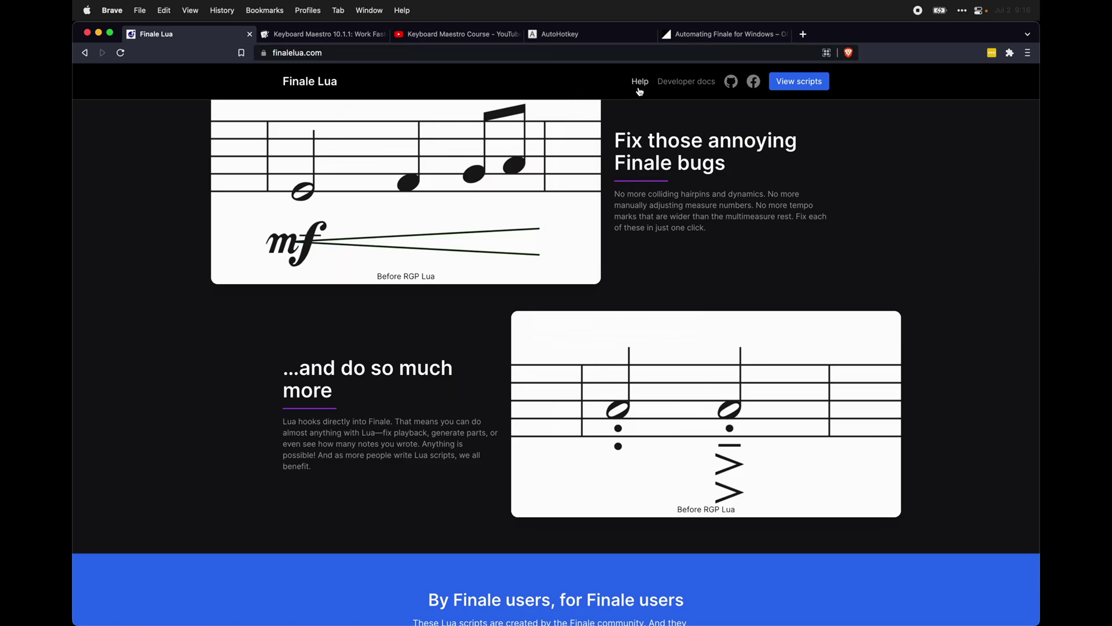
{"action": "left_click", "coordinate": [640, 88]}
{"action": "left_click", "coordinate": [463, 232]}
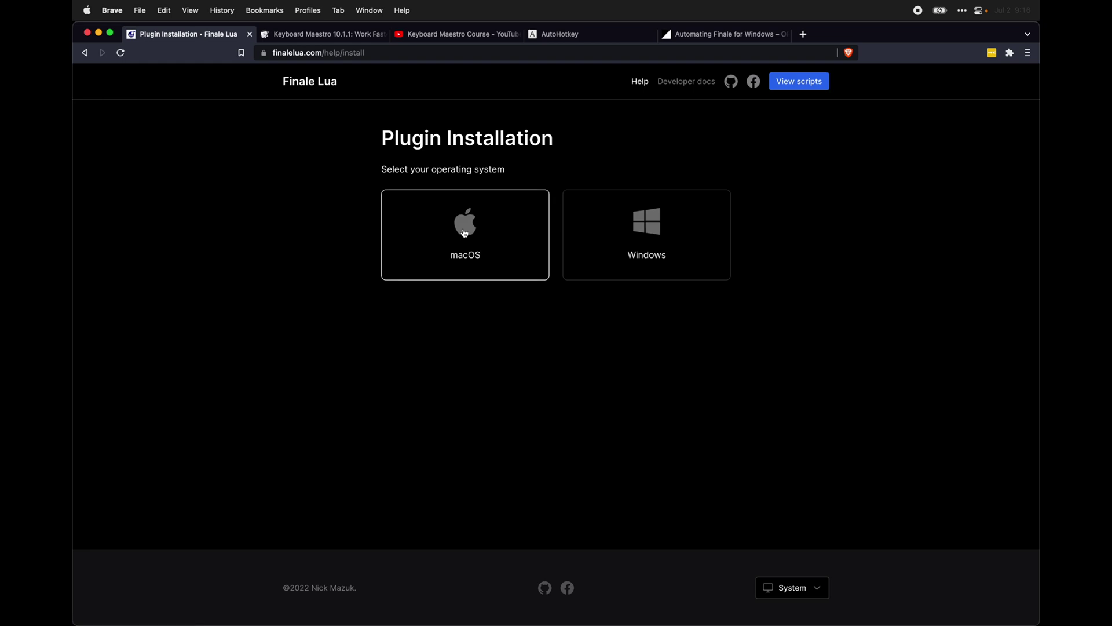
{"action": "double_click", "coordinate": [491, 252]}
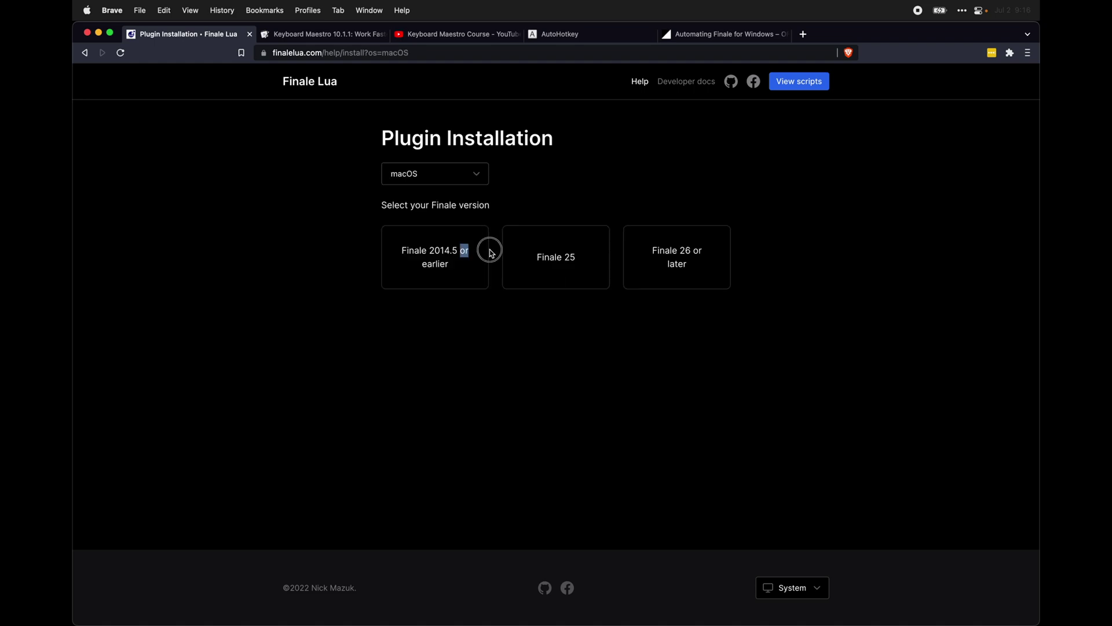
{"action": "left_click", "coordinate": [715, 250]}
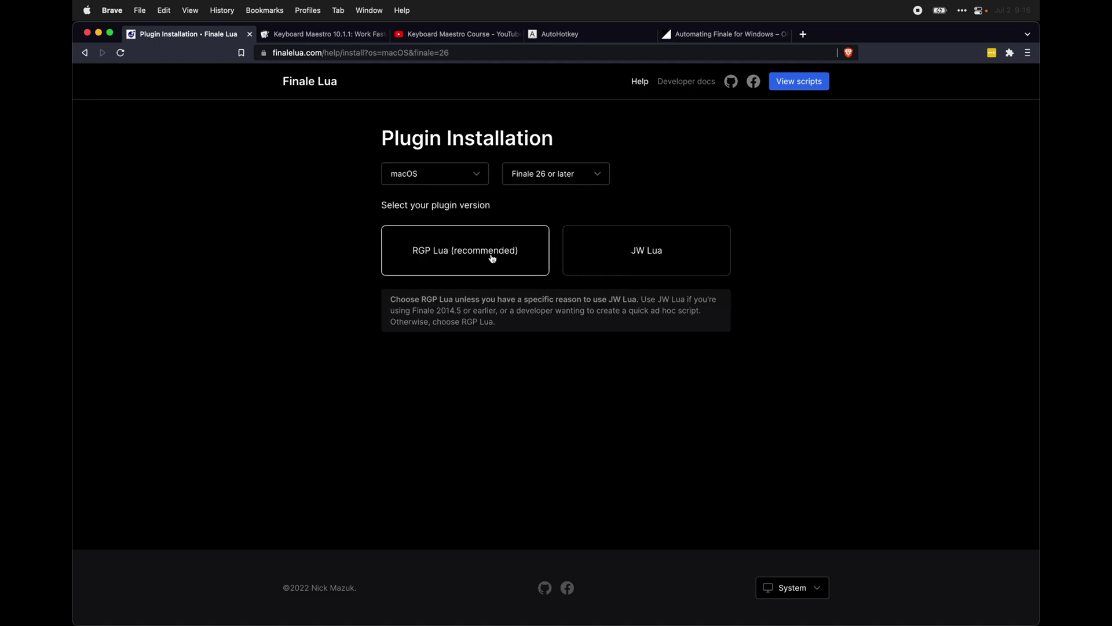
{"action": "left_click", "coordinate": [451, 269]}
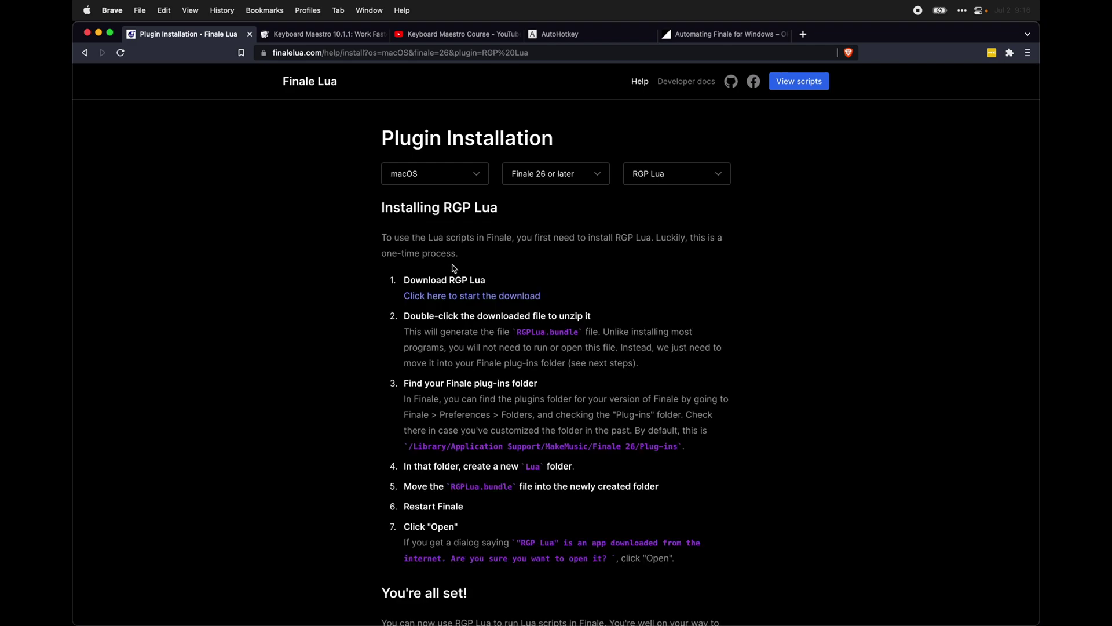
{"action": "double_click", "coordinate": [458, 208]}
{"action": "left_click", "coordinate": [500, 240]}
{"action": "key", "text": "super+Tab"}
{"action": "key", "text": "super+Tab"}
{"action": "key", "text": "super+Tab"}
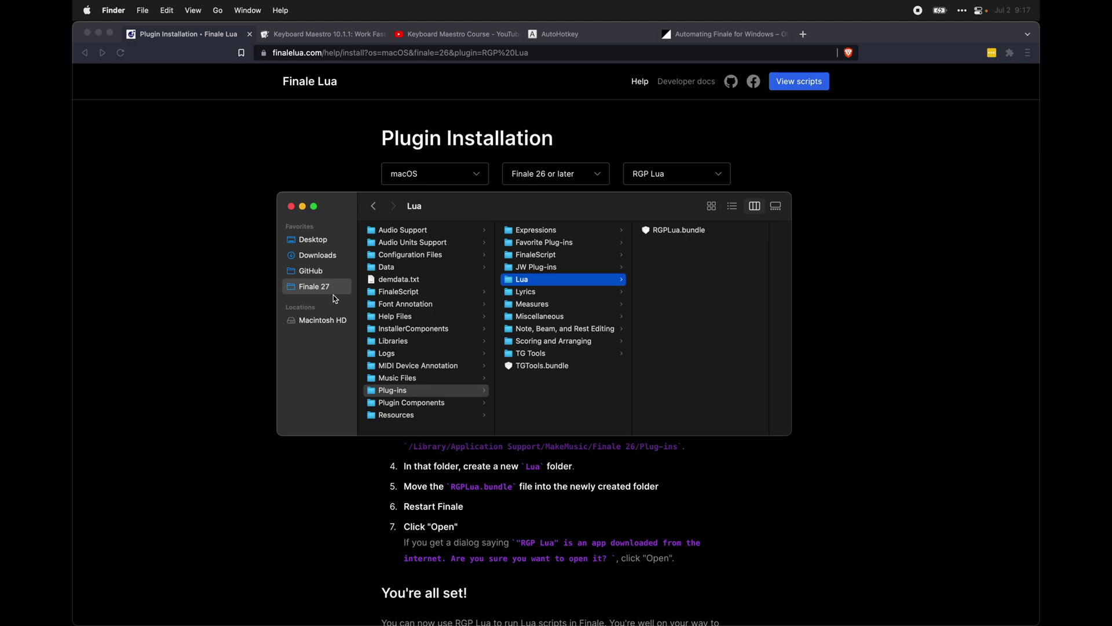
{"action": "left_click", "coordinate": [545, 484]}
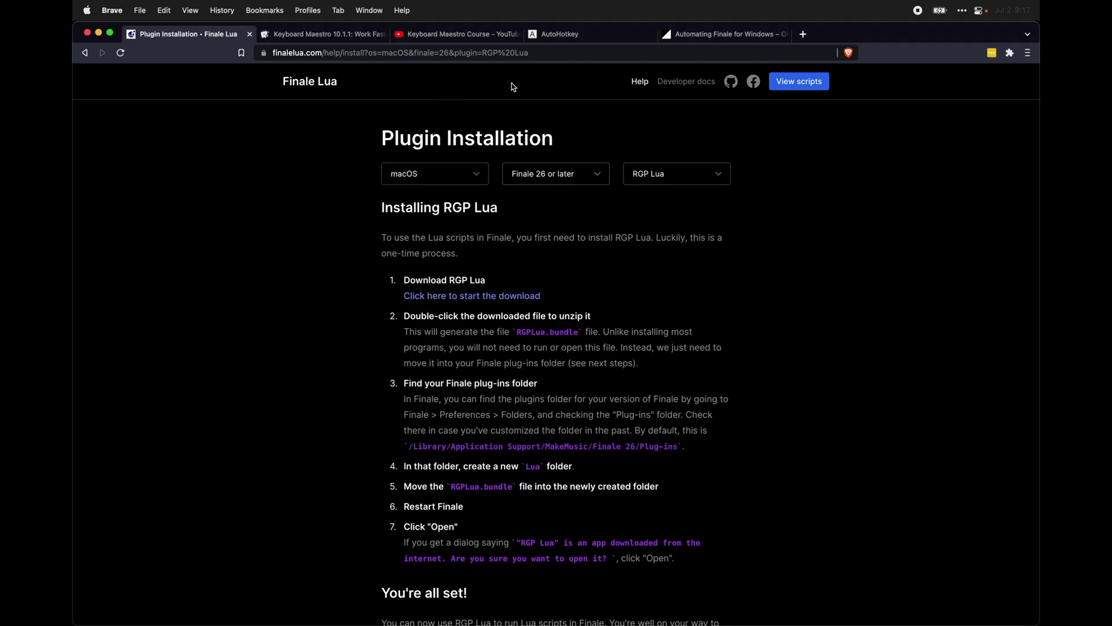
Step: Search the View scripts list for 'autoposition'
{"action": "left_click", "coordinate": [802, 82]}
{"action": "left_click", "coordinate": [417, 222]}
{"action": "type", "text": "autoposition"}
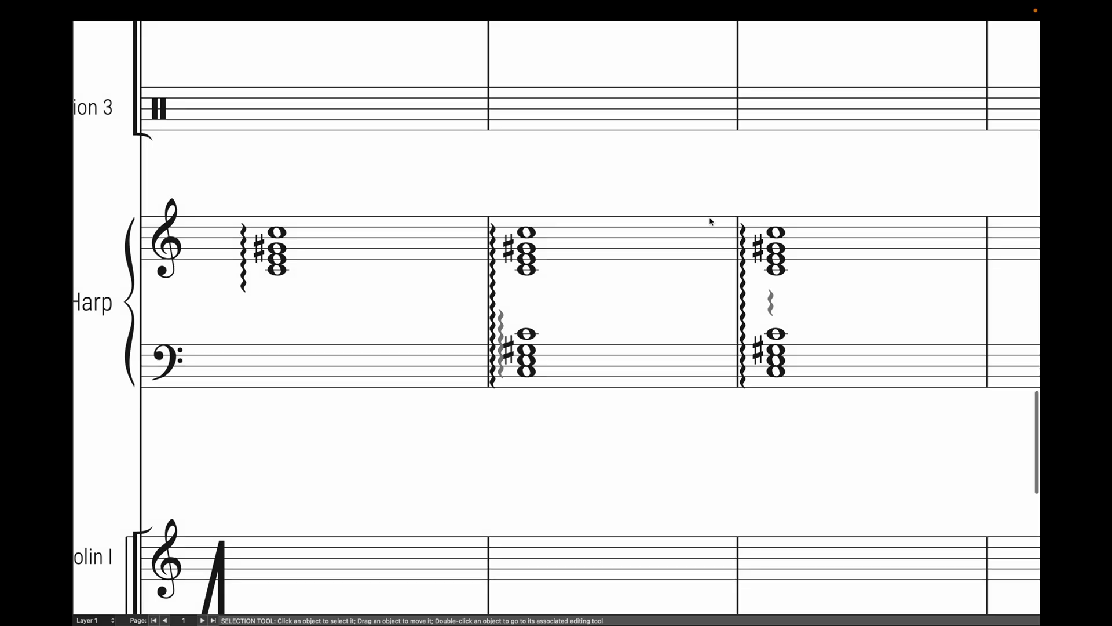
{"action": "left_click", "coordinate": [371, 10]}
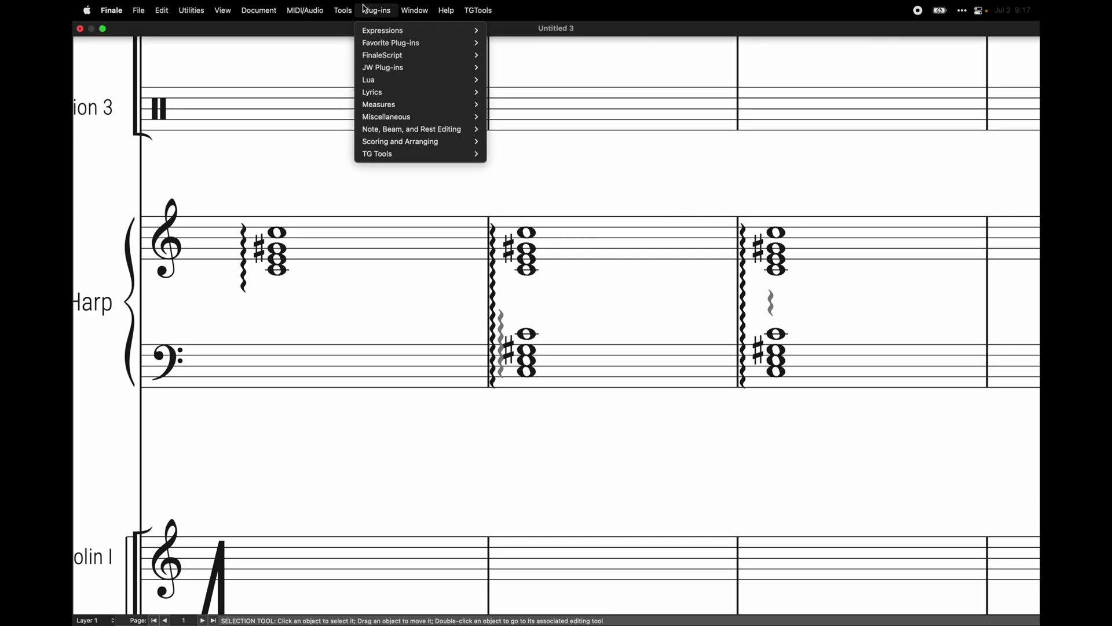
{"action": "mouse_move", "coordinate": [390, 80]}
{"action": "scroll", "coordinate": [535, 194], "scroll_direction": "down", "scroll_amount": 20}
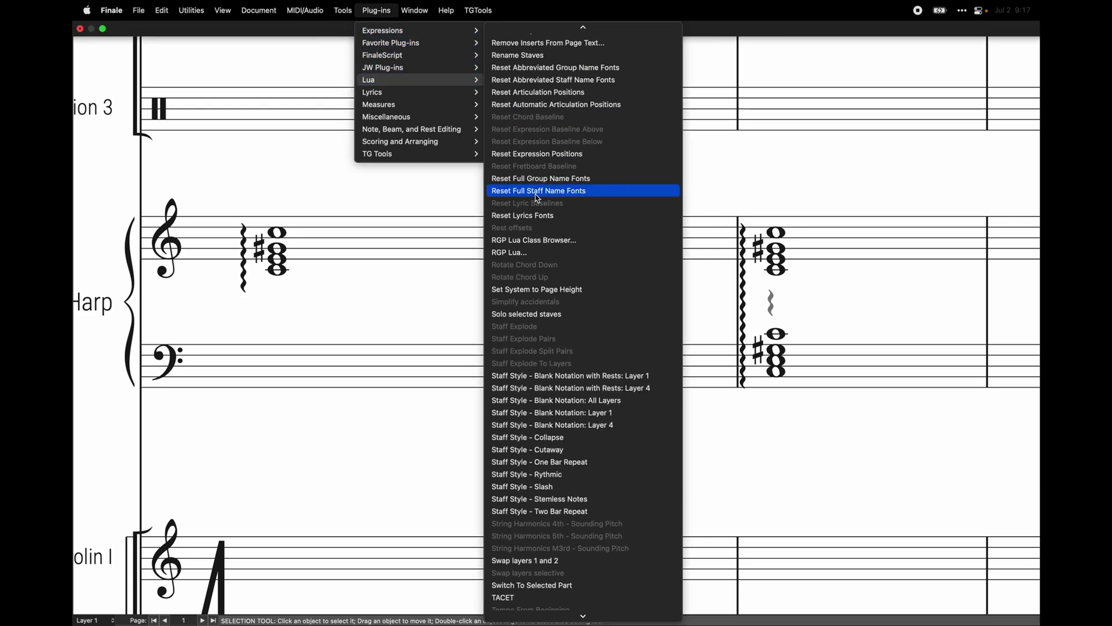
{"action": "left_click", "coordinate": [519, 140]}
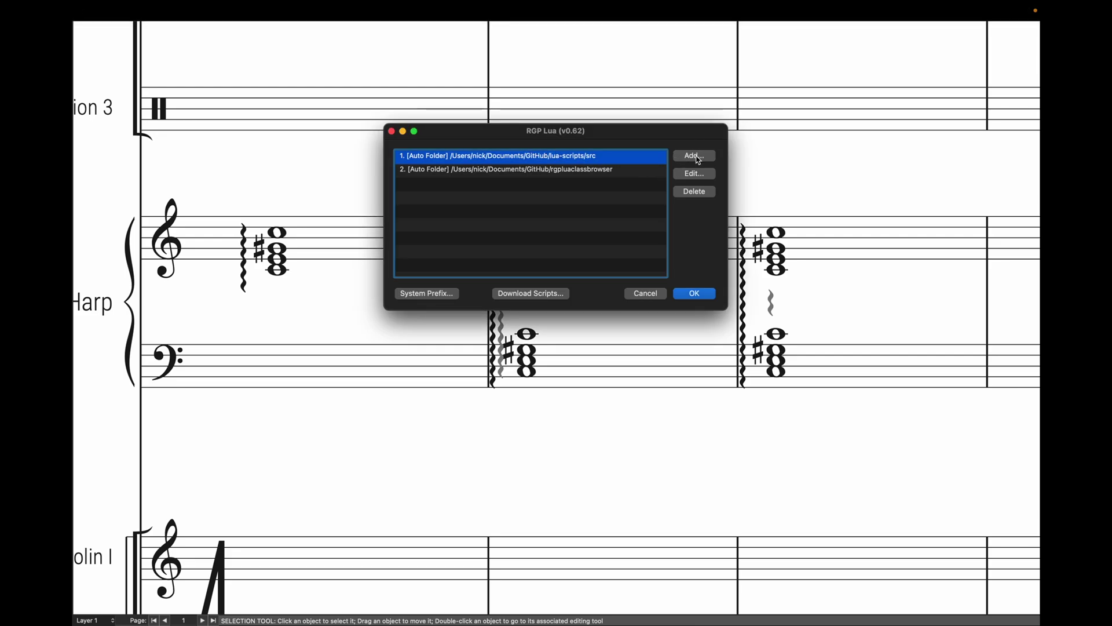
{"action": "left_click", "coordinate": [645, 292]}
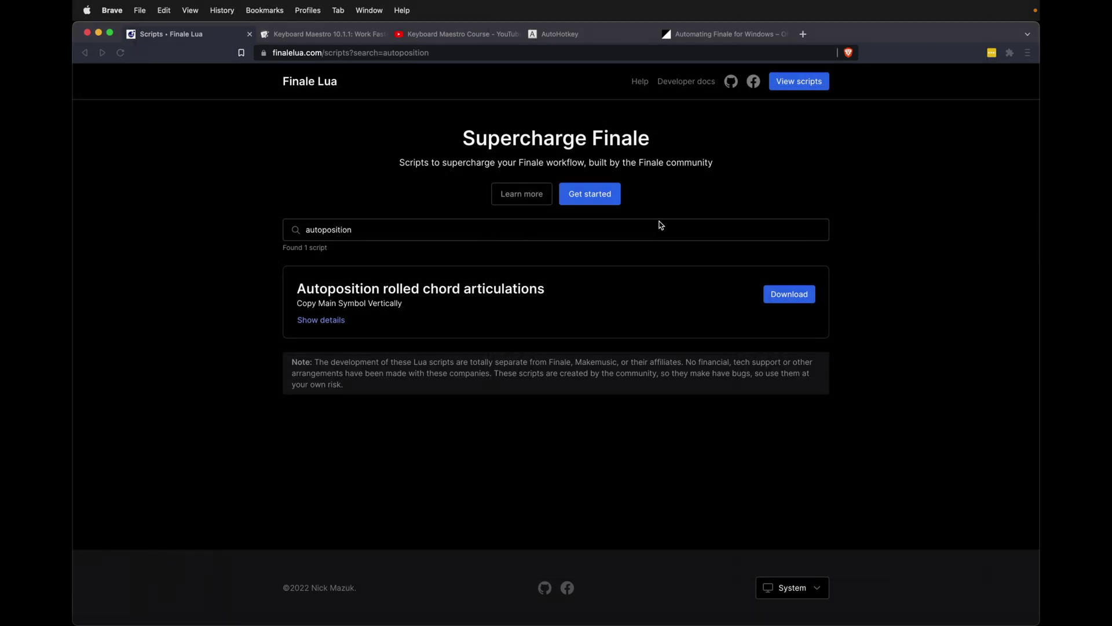
Step: Go to the site's Help page and open the Install scripts instructions
{"action": "left_click", "coordinate": [657, 226]}
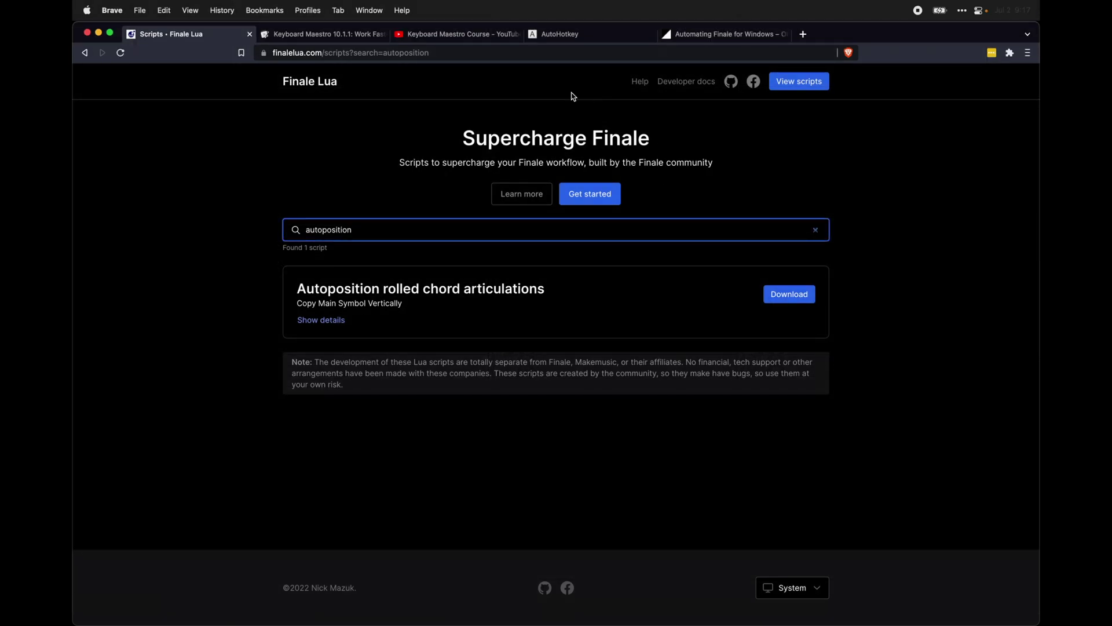
{"action": "left_click", "coordinate": [640, 90]}
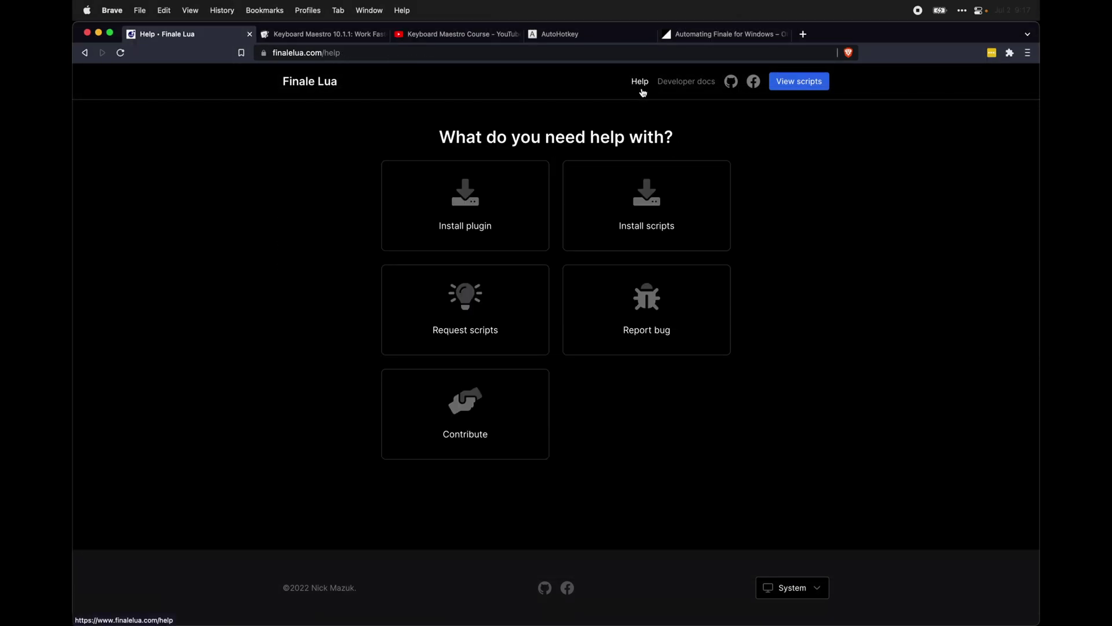
{"action": "left_click", "coordinate": [648, 234]}
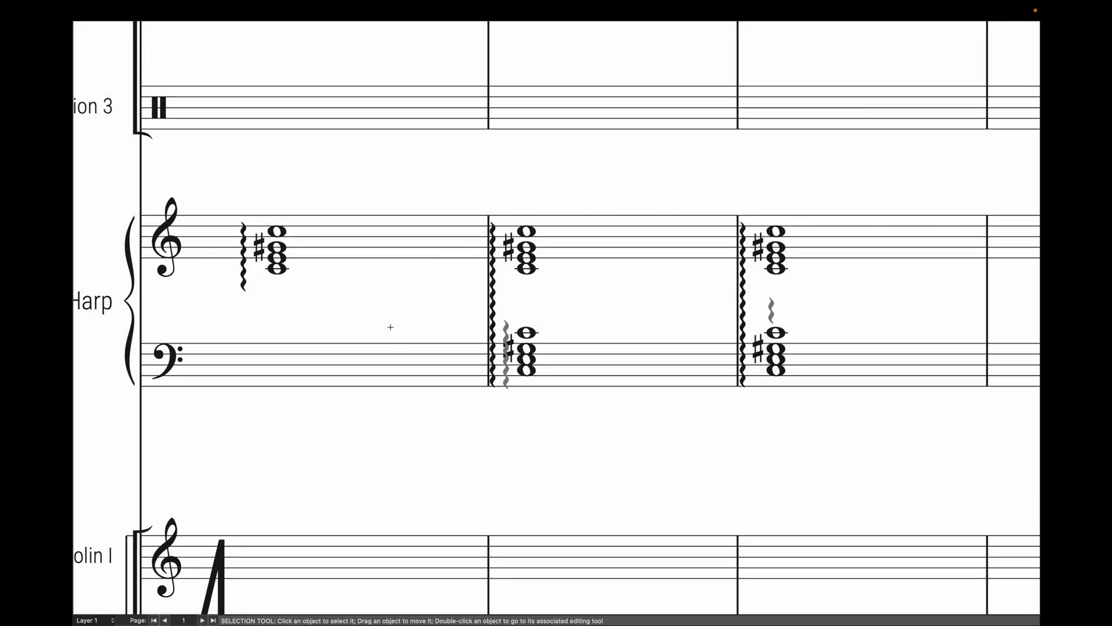
Step: Run Plug-ins > Lua > Autoposition Rolled Chord Articulations on measure 2 of both harp staves
{"action": "left_click", "coordinate": [585, 257]}
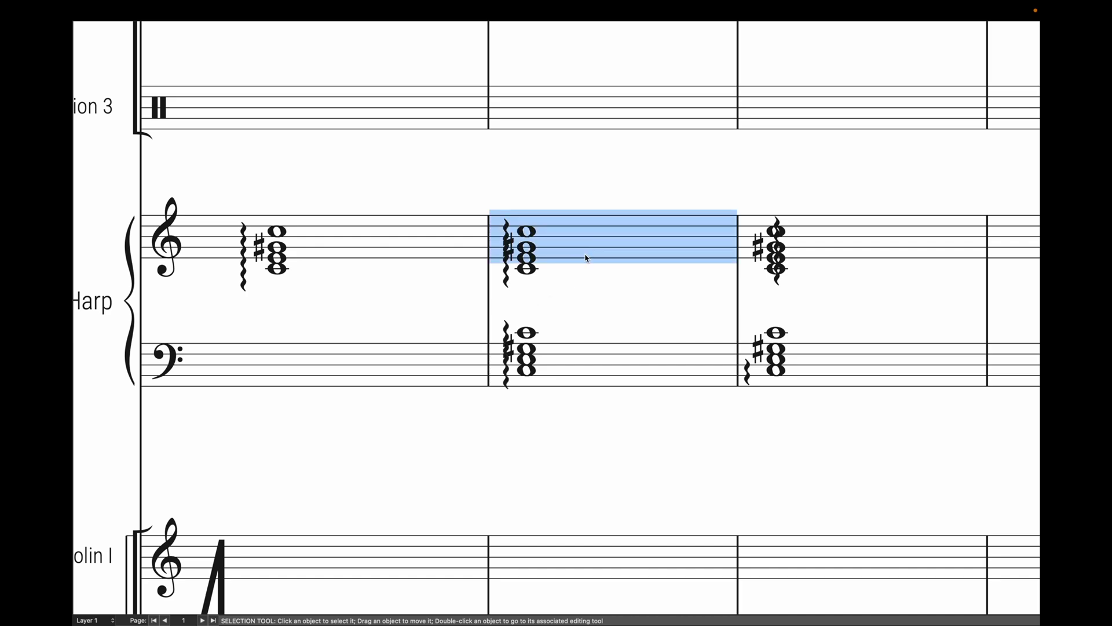
{"action": "left_click", "coordinate": [575, 353], "text": "shift"}
{"action": "mouse_move", "coordinate": [490, 2]}
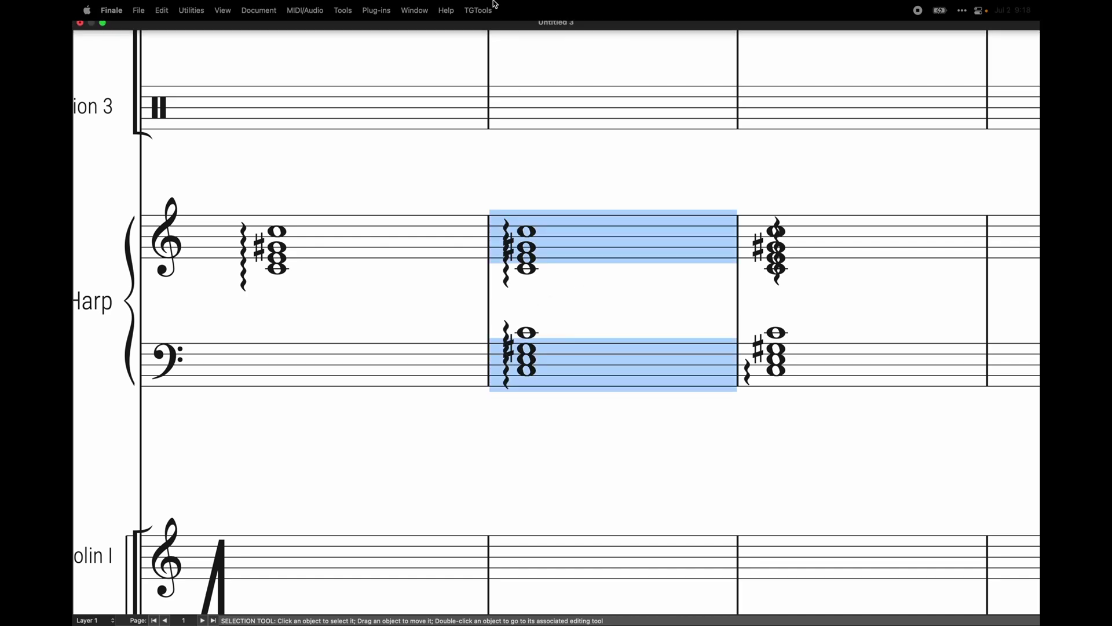
{"action": "left_click", "coordinate": [377, 11]}
{"action": "mouse_move", "coordinate": [369, 84]}
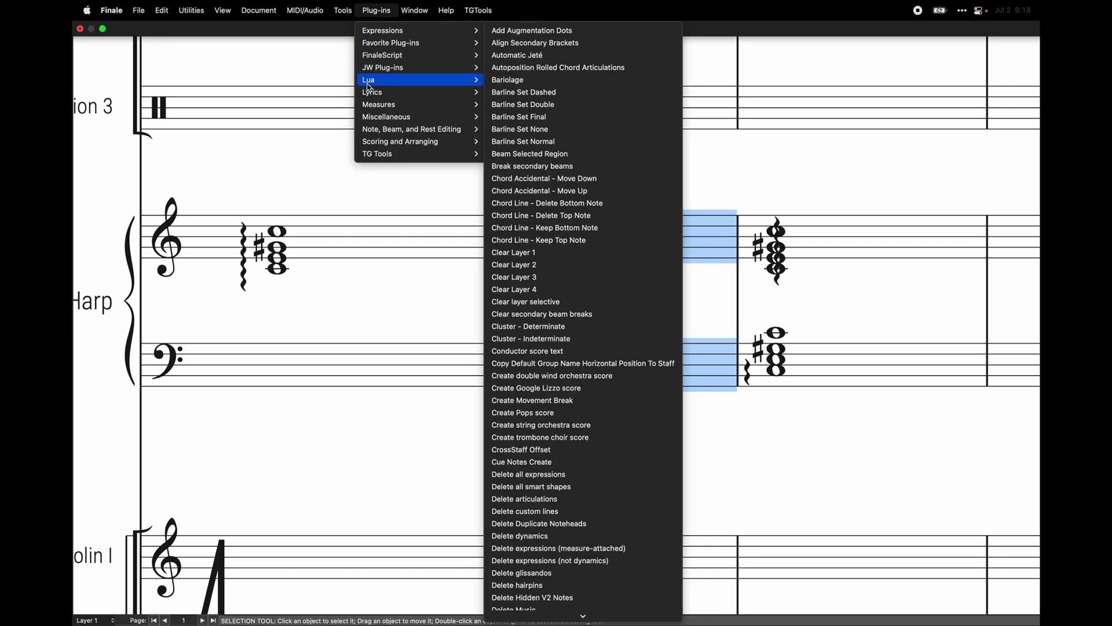
{"action": "left_click", "coordinate": [561, 68]}
{"action": "key", "text": "Escape"}
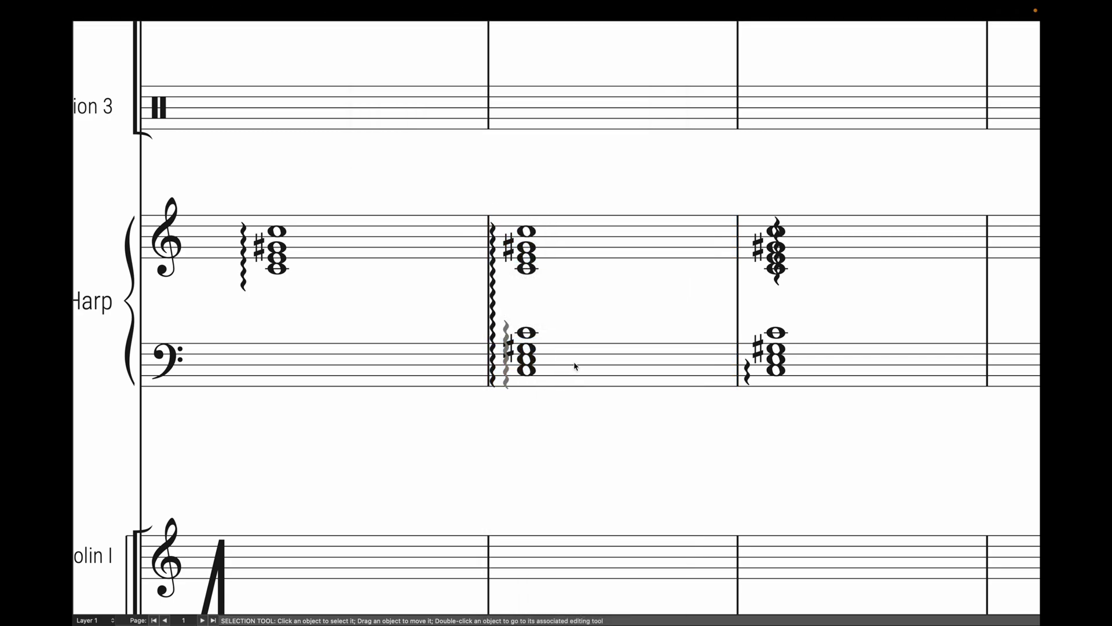
Step: Browse the Lua scripts menu and close it without running anything
{"action": "left_click", "coordinate": [343, 11]}
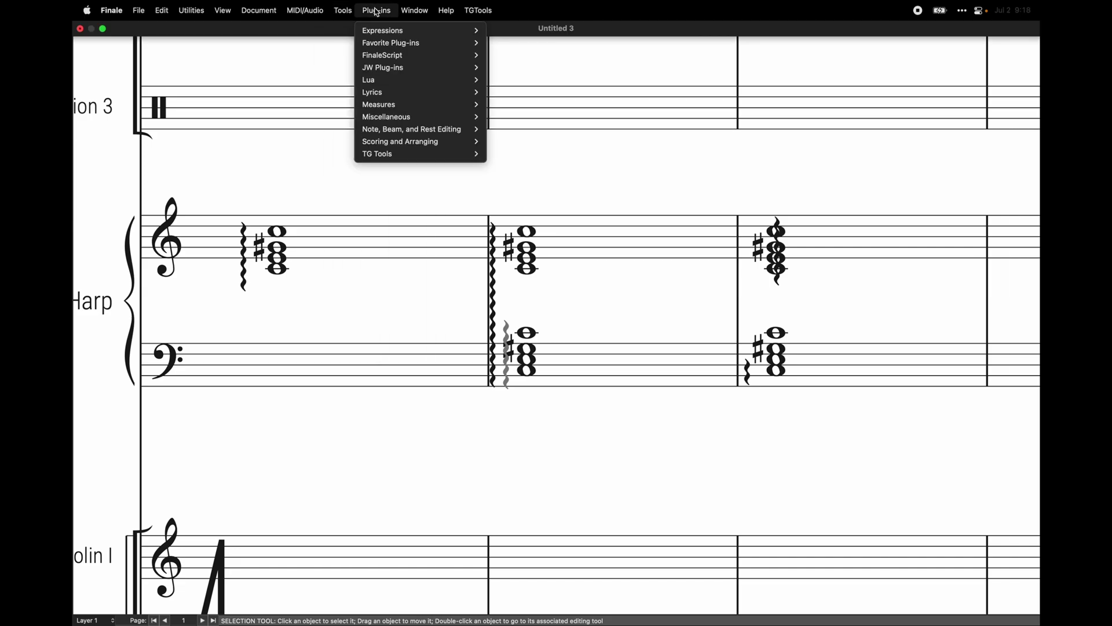
{"action": "mouse_move", "coordinate": [382, 80]}
{"action": "scroll", "coordinate": [527, 106], "scroll_direction": "down", "scroll_amount": 5}
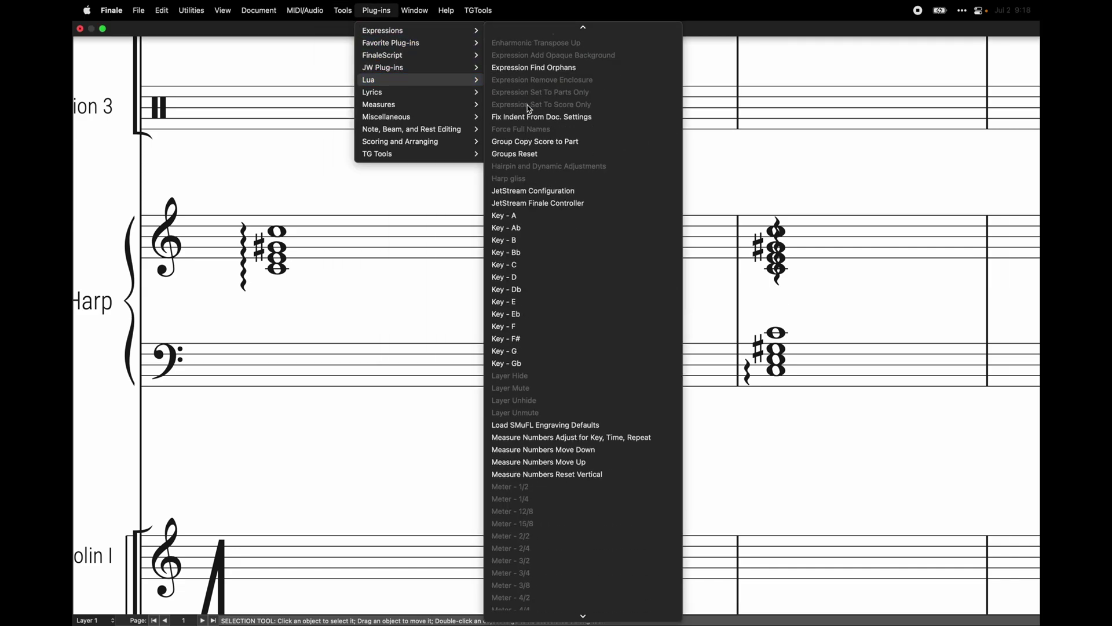
{"action": "scroll", "coordinate": [527, 106], "scroll_direction": "down", "scroll_amount": 10}
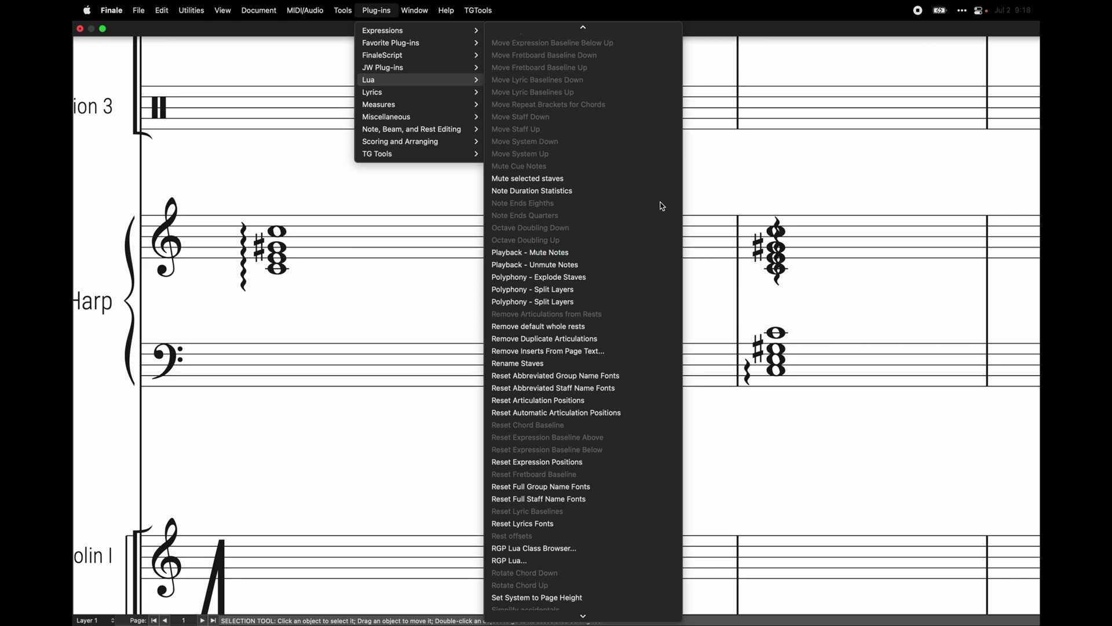
{"action": "left_click", "coordinate": [707, 192]}
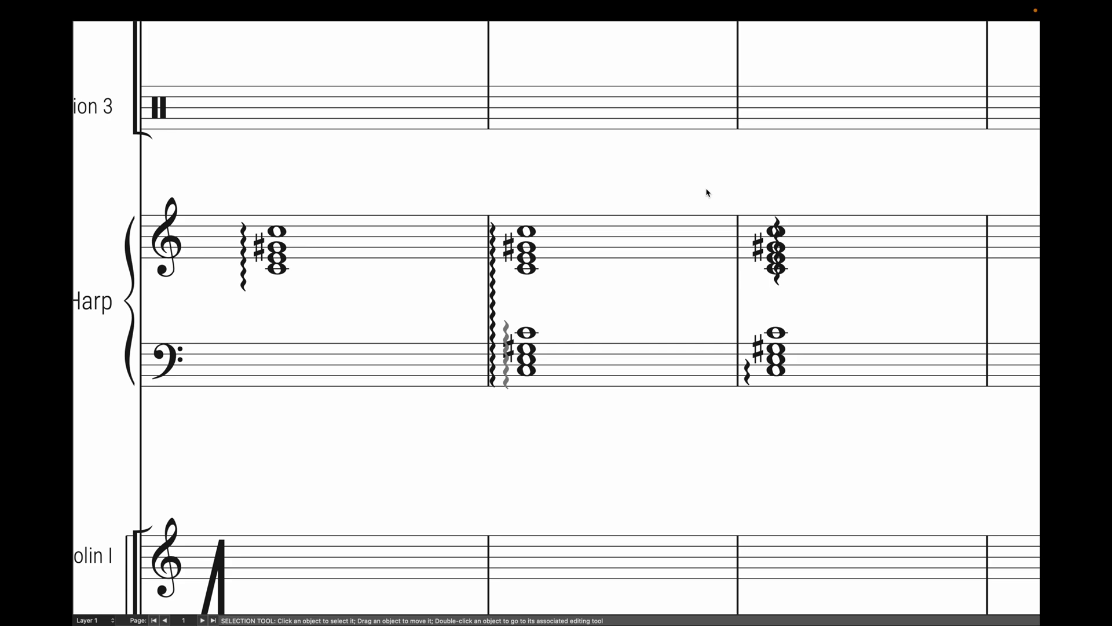
Step: Run Autoposition Rolled Chord Articulations on both harp staves of measure 3 via the 'auto' launcher search
{"action": "left_click", "coordinate": [821, 252]}
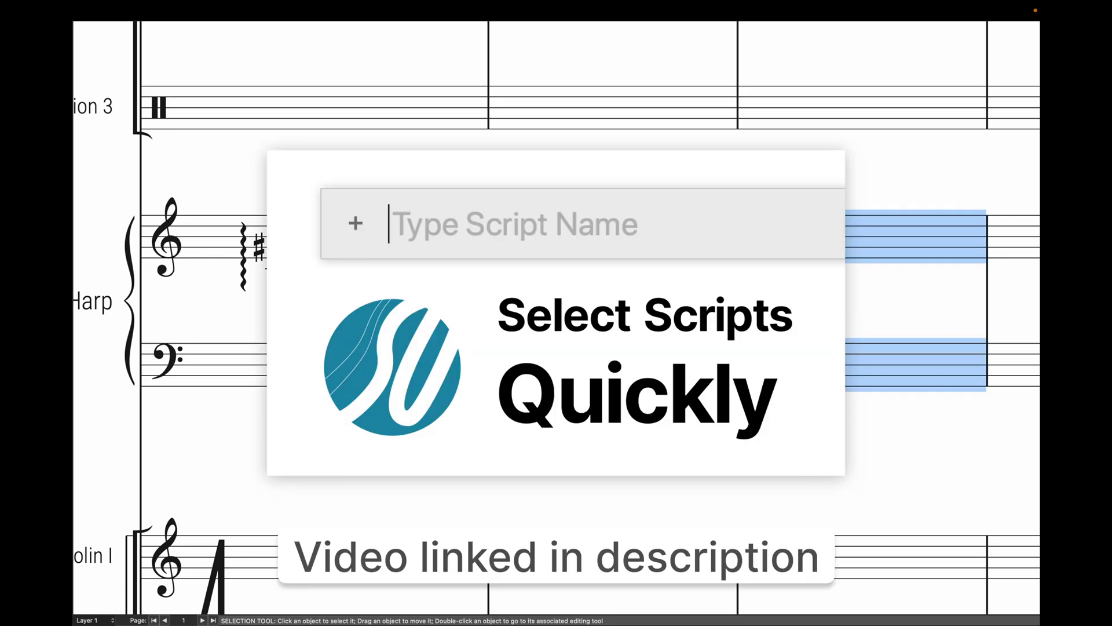
{"action": "key", "text": "ctrl+space"}
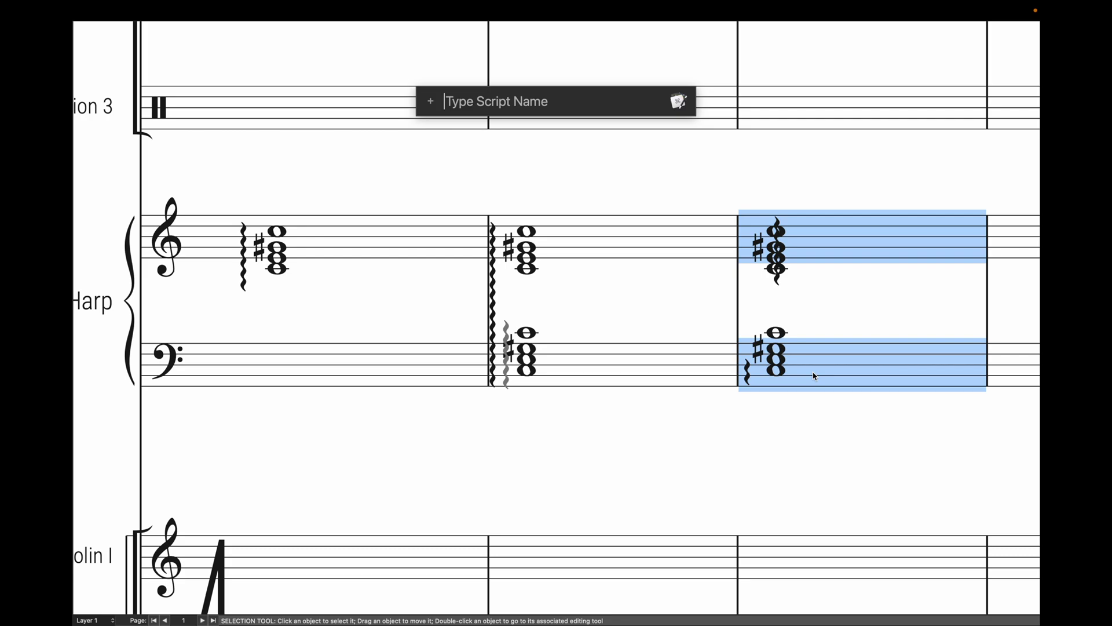
{"action": "type", "text": "auto"}
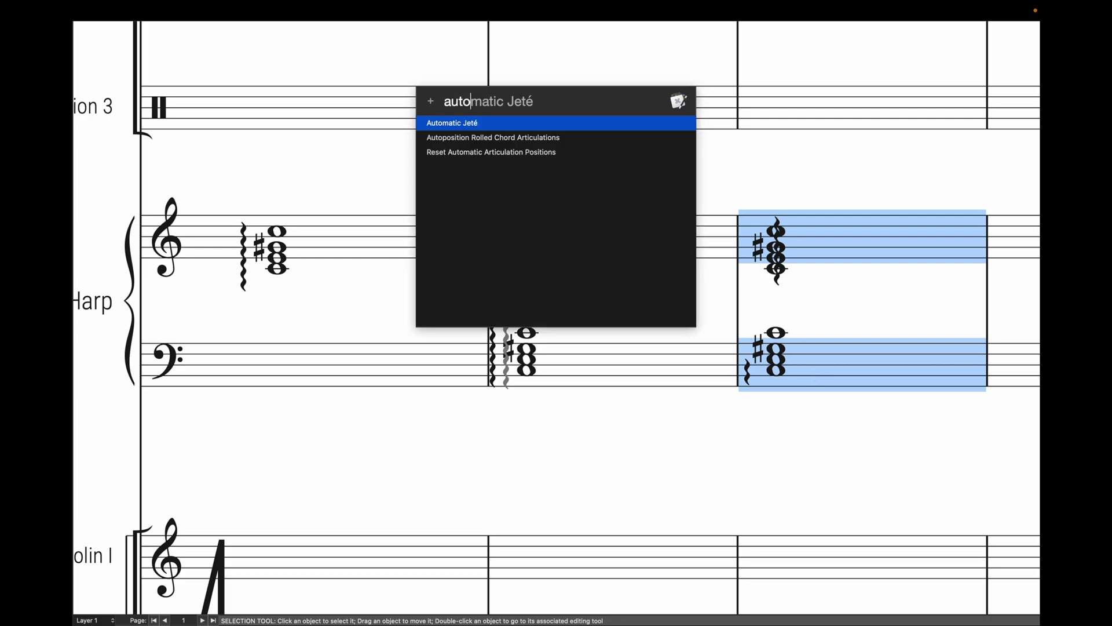
{"action": "key", "text": "Down"}
{"action": "key", "text": "Return"}
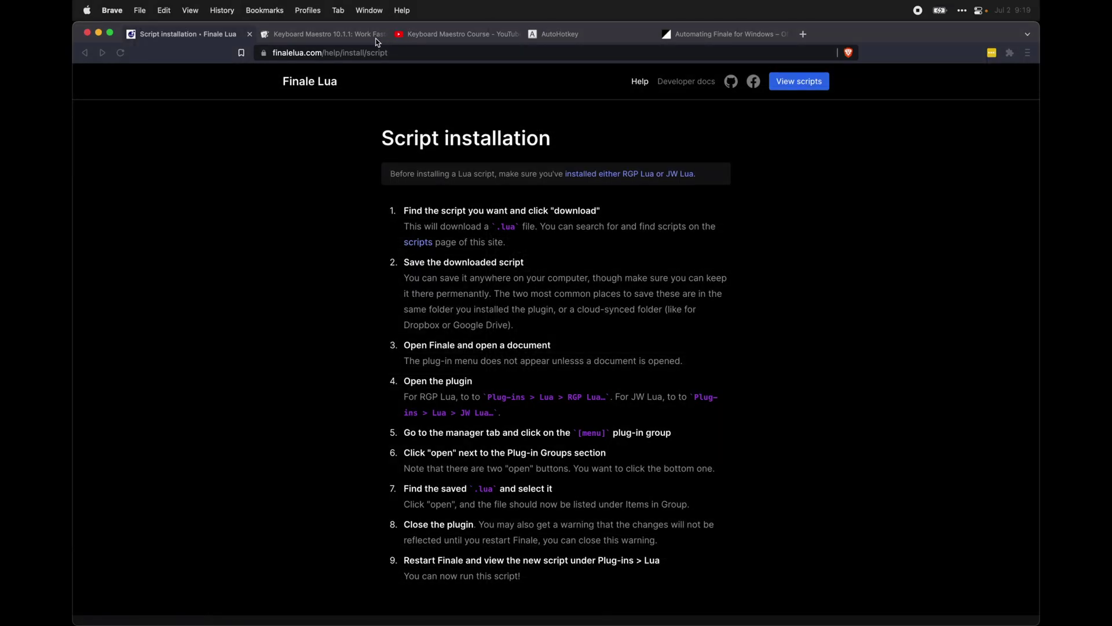
Step: Stop at the Keyboard Maestro tab, then switch to the 'Keyboard Maestro Course' YouTube playlist
{"action": "left_click", "coordinate": [324, 37]}
{"action": "left_click", "coordinate": [388, 193]}
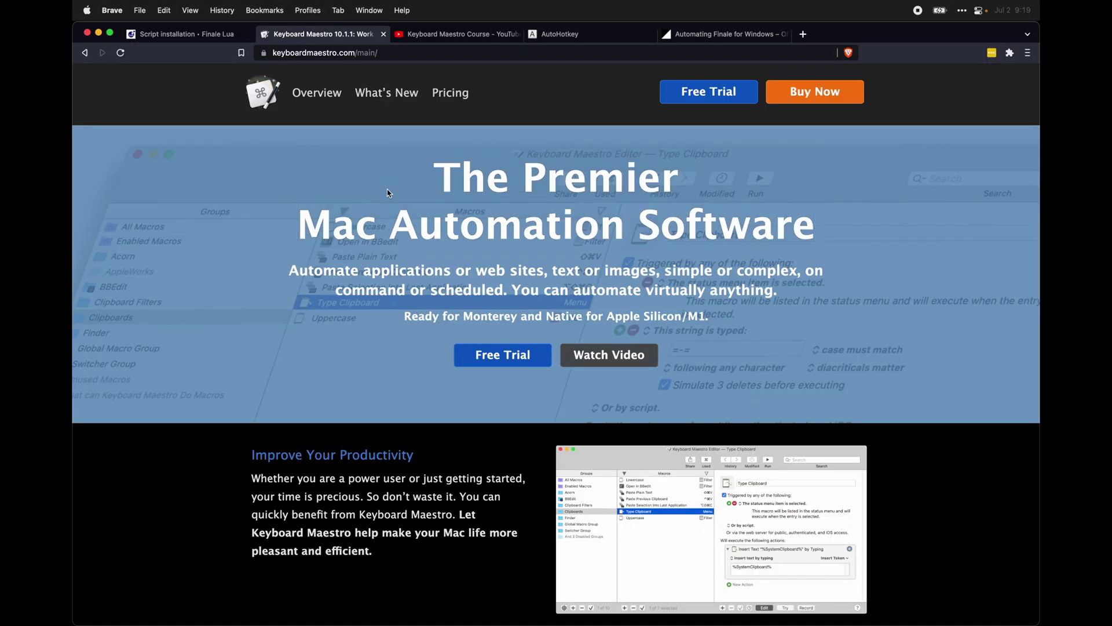
{"action": "left_click", "coordinate": [450, 34]}
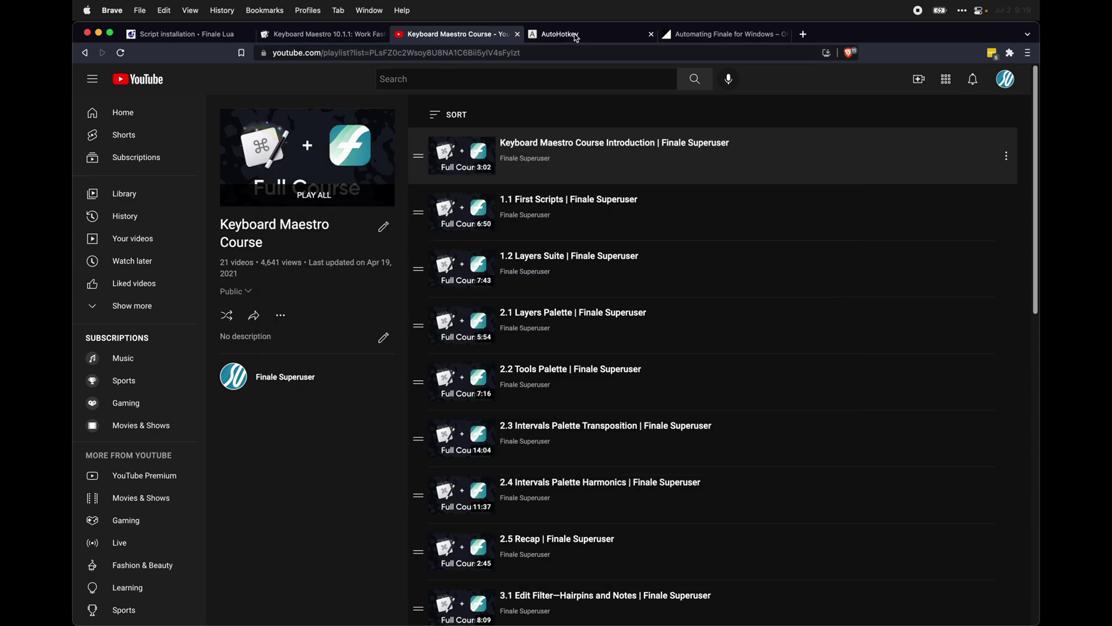
Step: Visit the AutoHotkey tab, then highlight the 'Automating Finale for Windows' article heading
{"action": "left_click", "coordinate": [559, 33]}
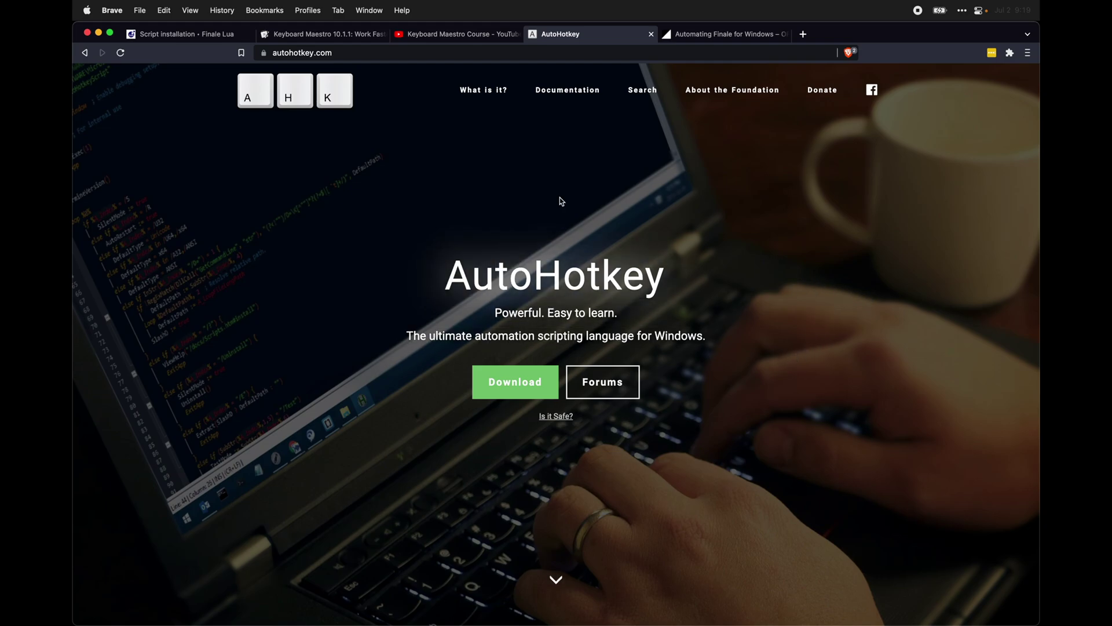
{"action": "left_click", "coordinate": [690, 39]}
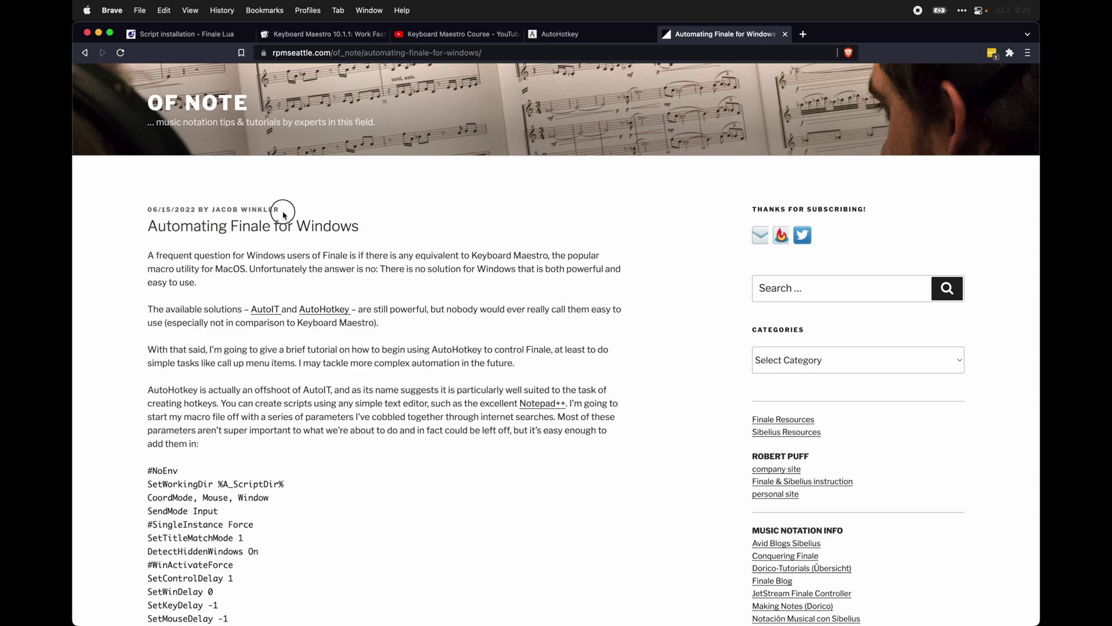
{"action": "left_click_drag", "start_coordinate": [288, 215], "coordinate": [378, 226]}
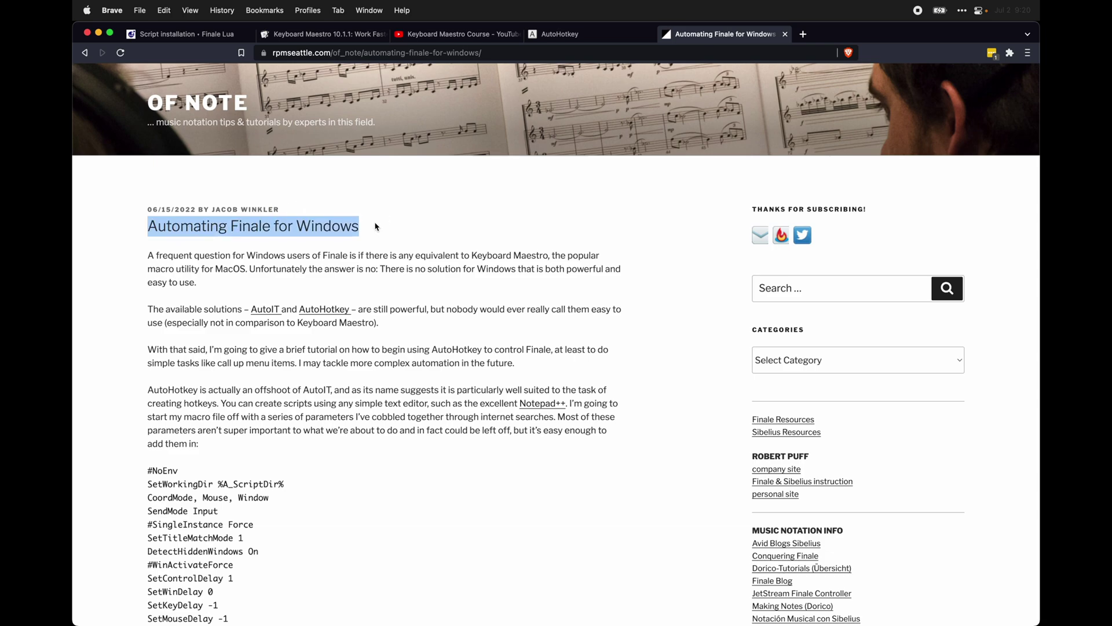